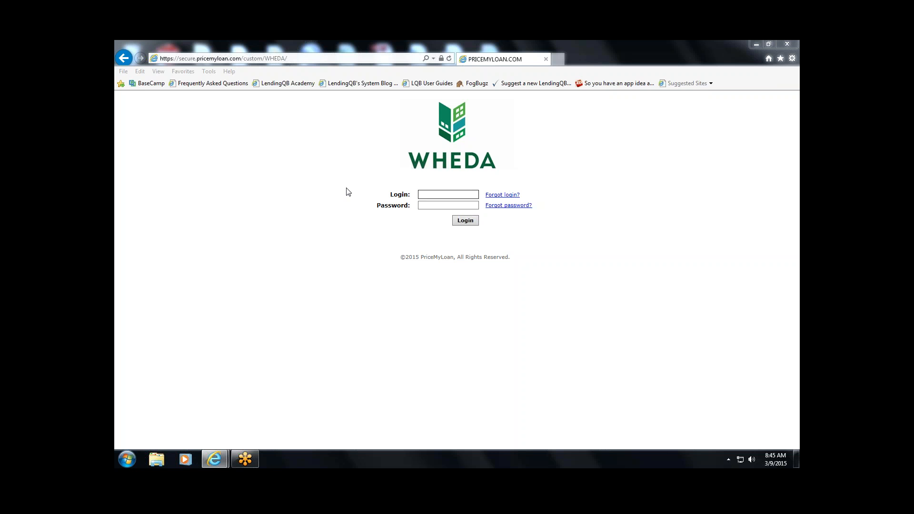
- Sign in with the user's login name and password, skipping the security-question setup
{"action": "left_click", "coordinate": [421, 194]}
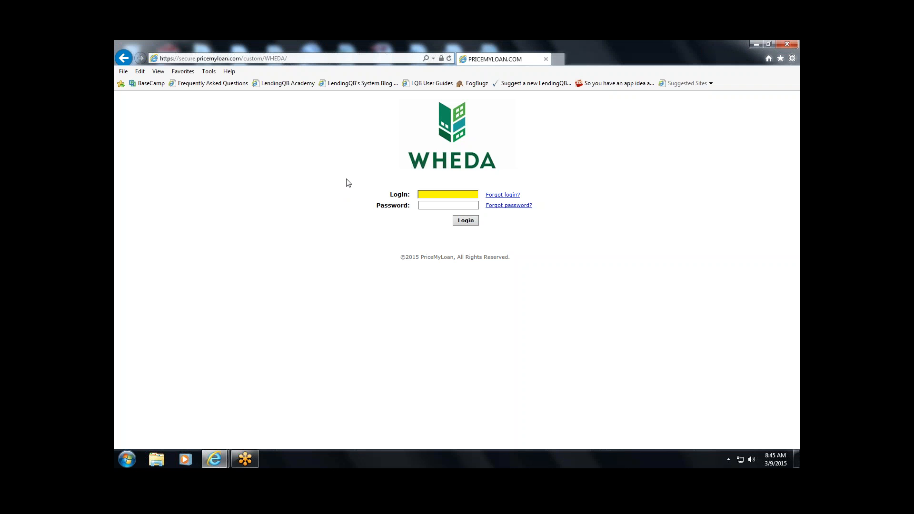
{"action": "key", "text": "Tab"}
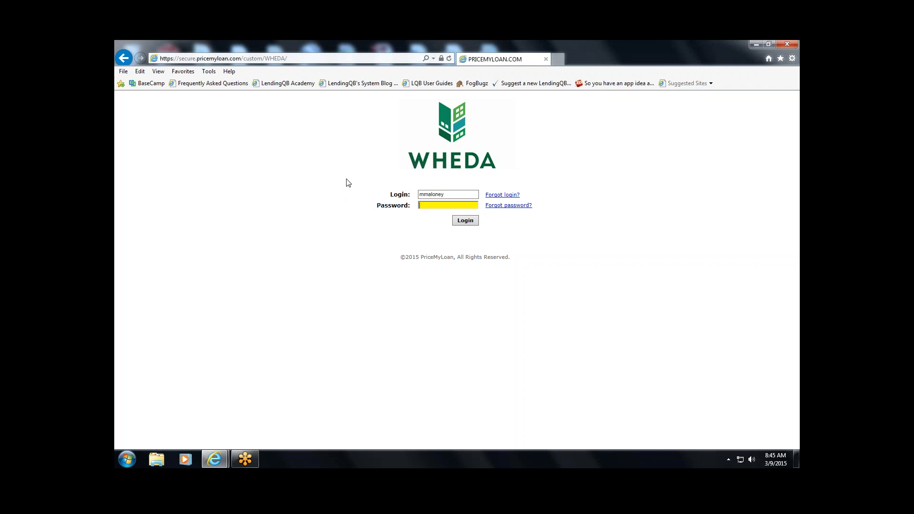
{"action": "type", "text": "m•••••••"}
{"action": "key", "text": "Tab"}
{"action": "key", "text": "Return"}
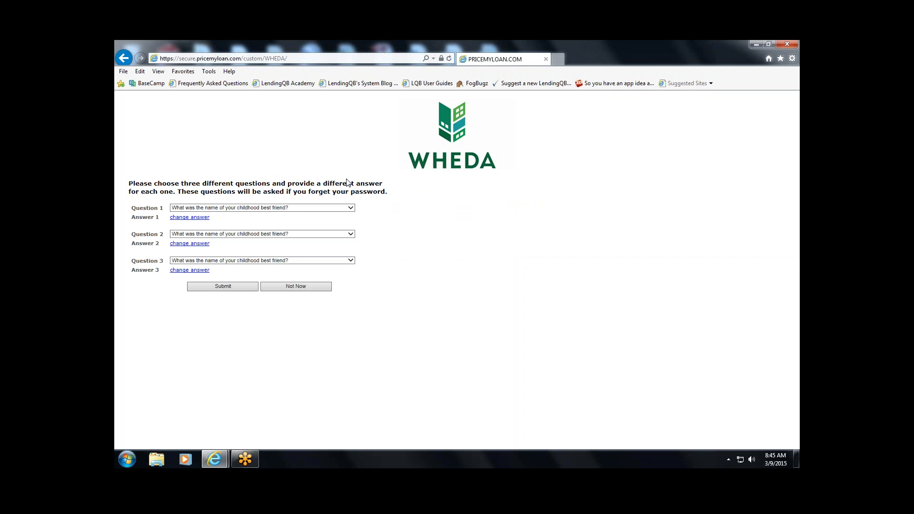
{"action": "left_click", "coordinate": [326, 286]}
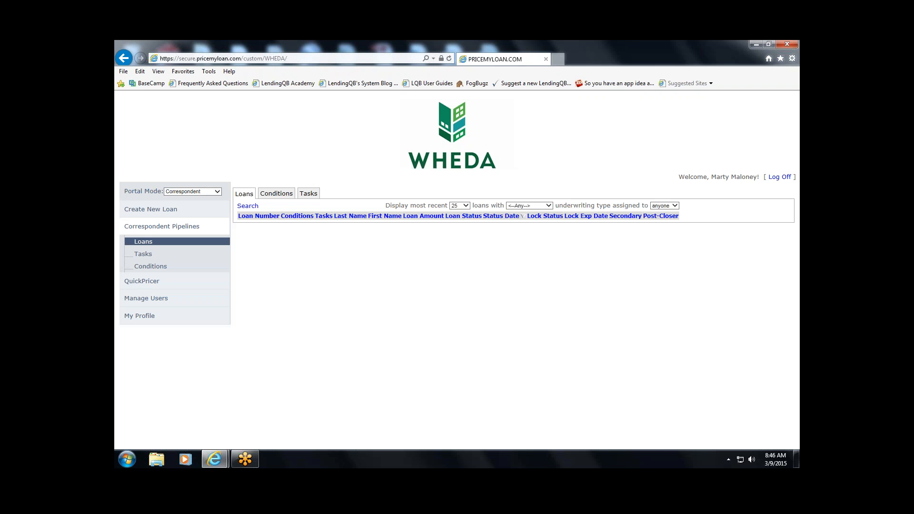
- Keep the portal mode as Correspondent and open Import loan file under Create New Loan
{"action": "left_click", "coordinate": [659, 63]}
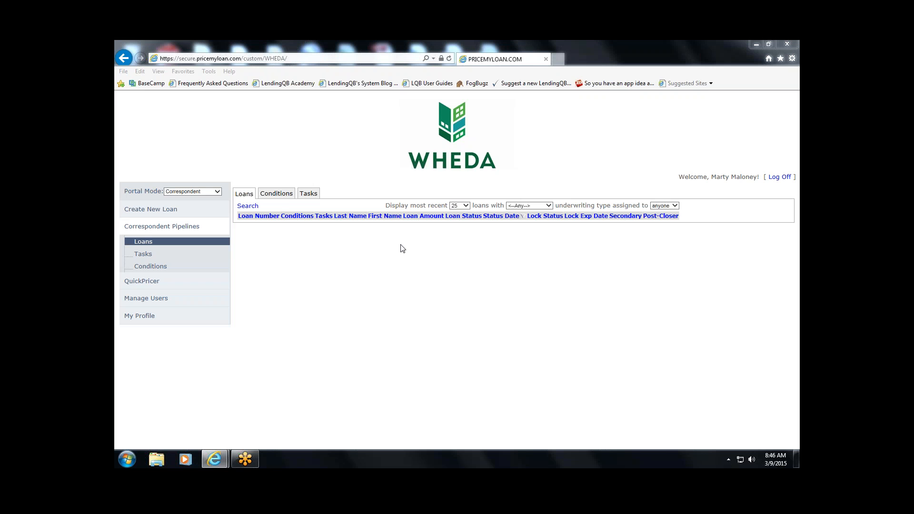
{"action": "left_click", "coordinate": [218, 192]}
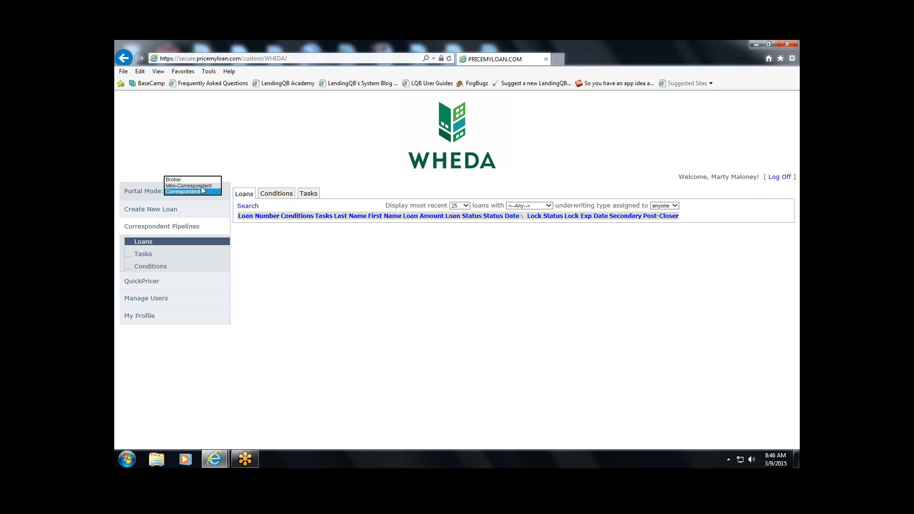
{"action": "left_click", "coordinate": [205, 192]}
{"action": "left_click", "coordinate": [217, 192]}
{"action": "left_click", "coordinate": [218, 194]}
{"action": "left_click", "coordinate": [153, 212]}
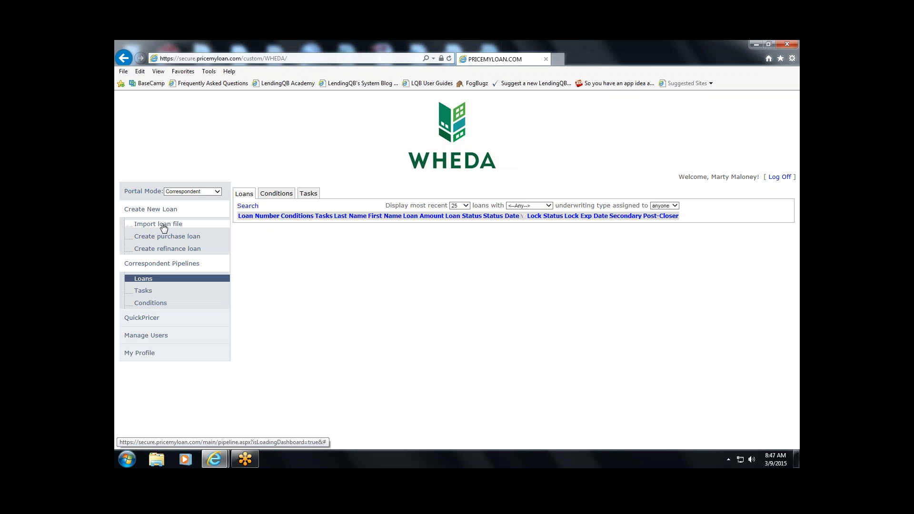
{"action": "left_click", "coordinate": [164, 226]}
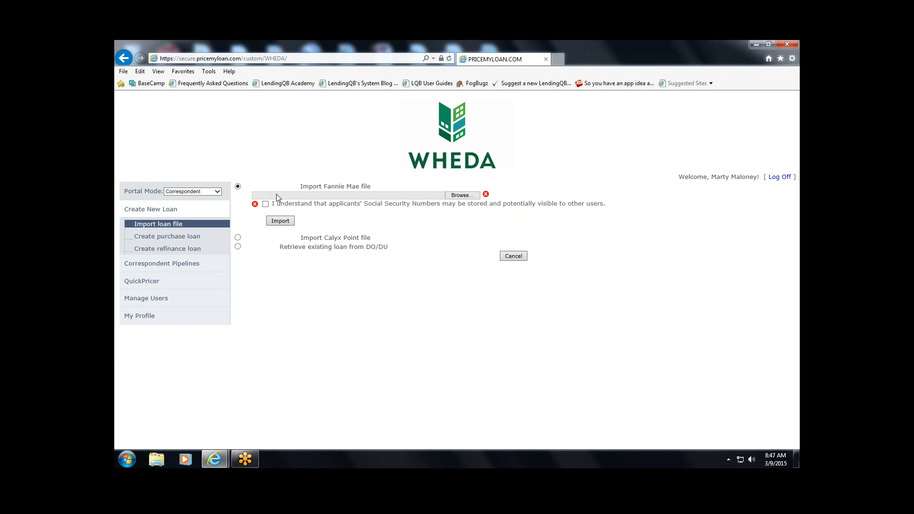
- Switch the import source from Calyx Point to Retrieve existing loan from DO/DU, starting at Casefile ID
{"action": "left_click", "coordinate": [238, 238]}
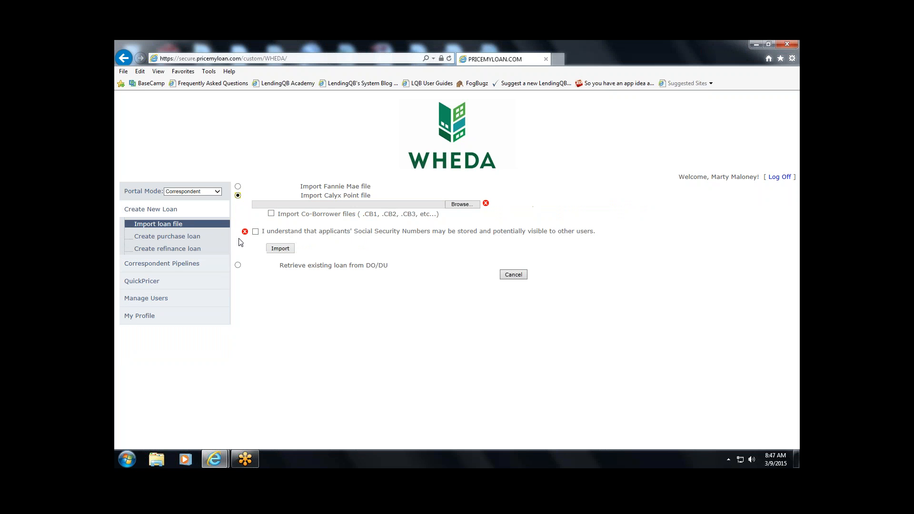
{"action": "left_click", "coordinate": [238, 266]}
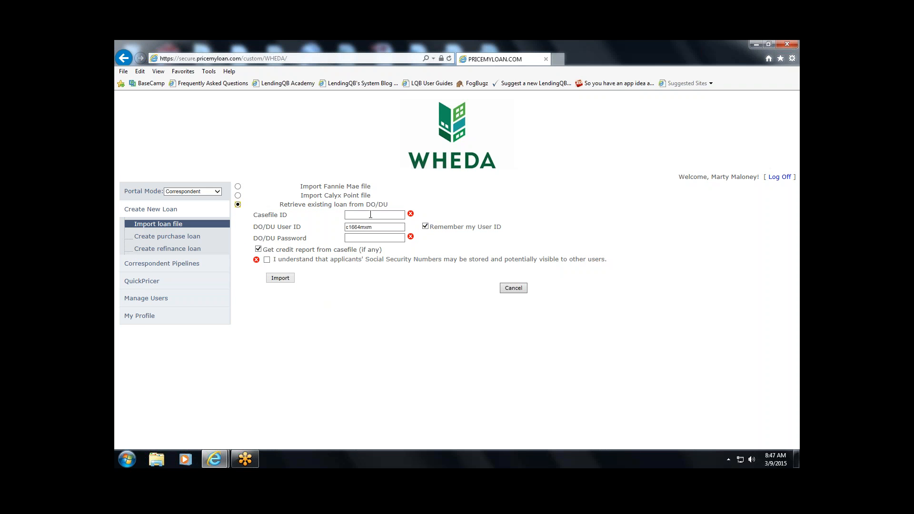
{"action": "left_click", "coordinate": [388, 215]}
- Create a purchase loan using the test applicant's first name, last name and SSN
{"action": "left_click", "coordinate": [199, 240]}
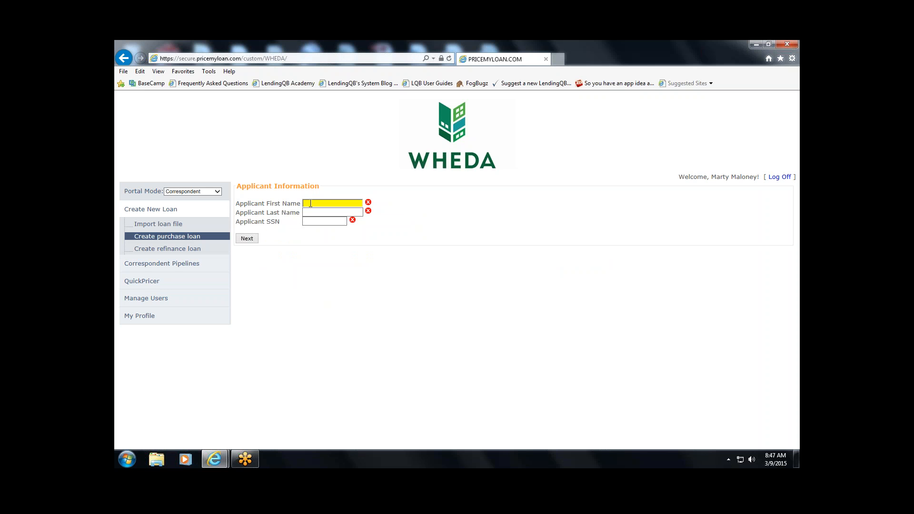
{"action": "key", "text": "Tab"}
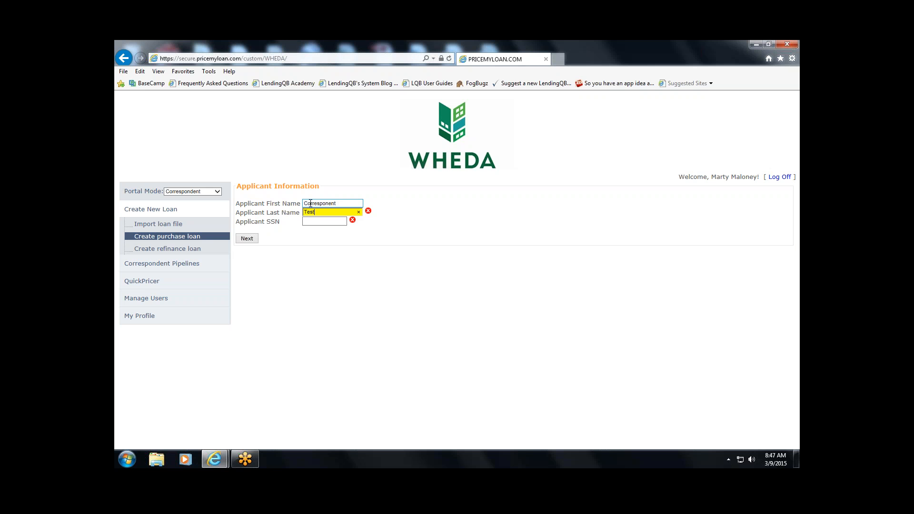
{"action": "key", "text": "Tab"}
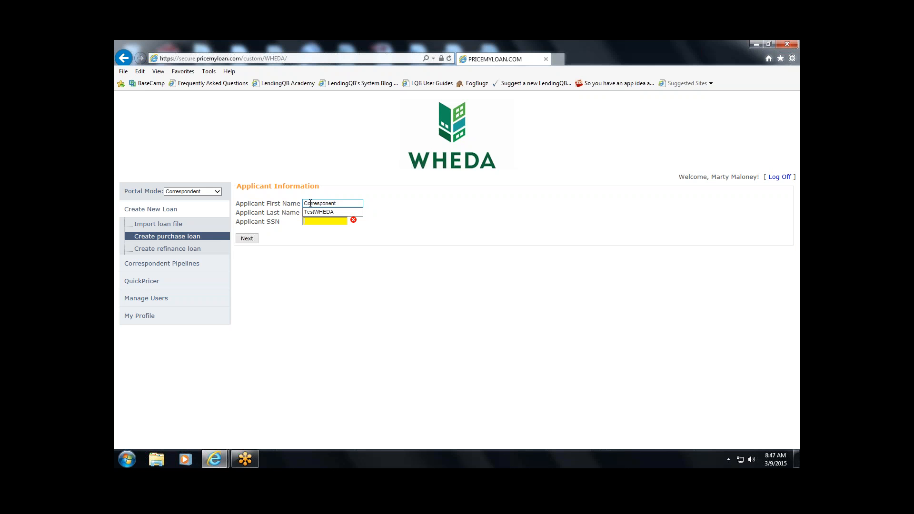
{"action": "left_click", "coordinate": [250, 240]}
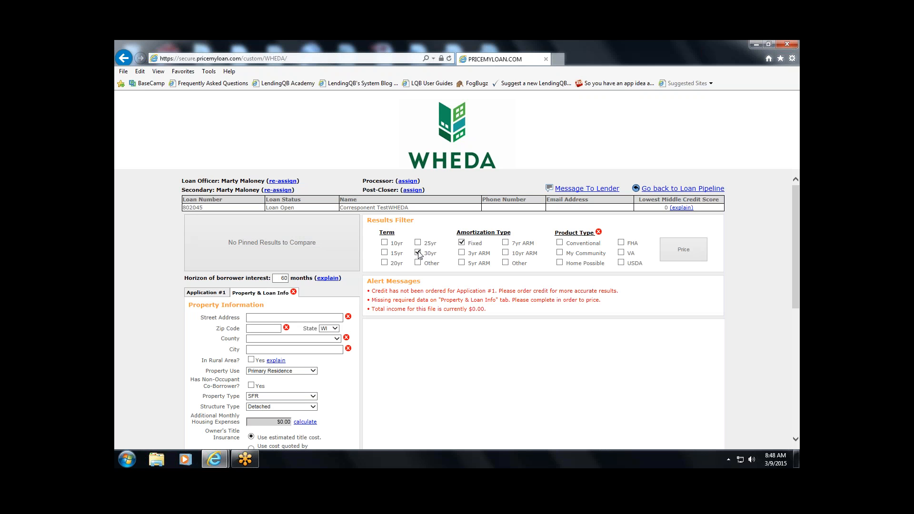
- Tick Conventional and FHA under Product Type in the results filter
{"action": "scroll", "coordinate": [734, 261], "scroll_direction": "down", "scroll_amount": 1}
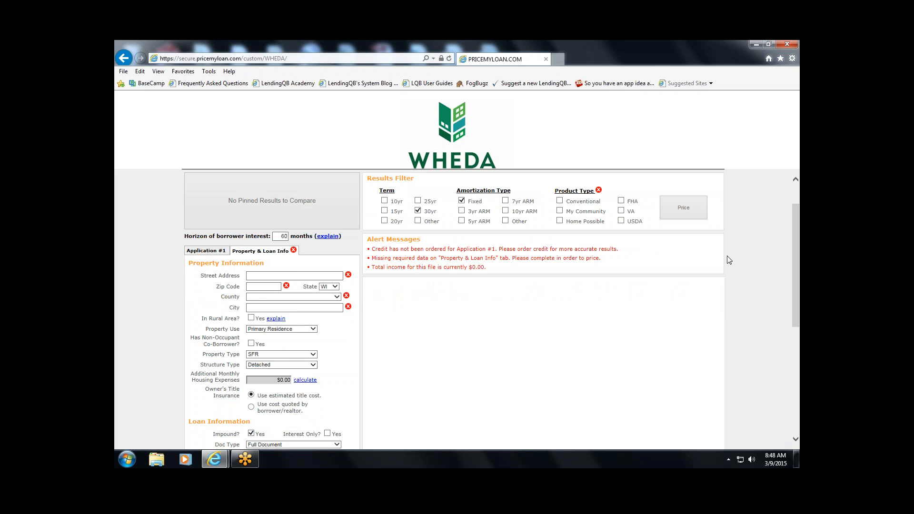
{"action": "scroll", "coordinate": [728, 260], "scroll_direction": "up", "scroll_amount": 1}
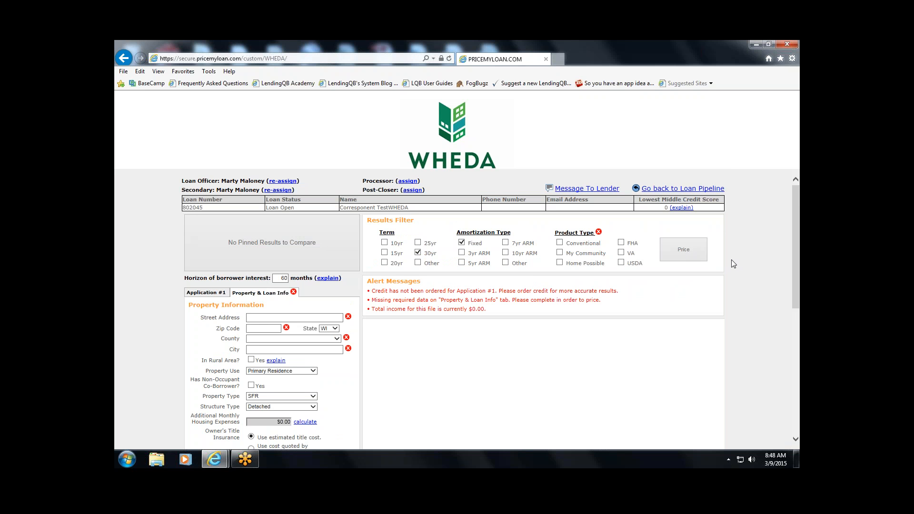
{"action": "left_click", "coordinate": [560, 243]}
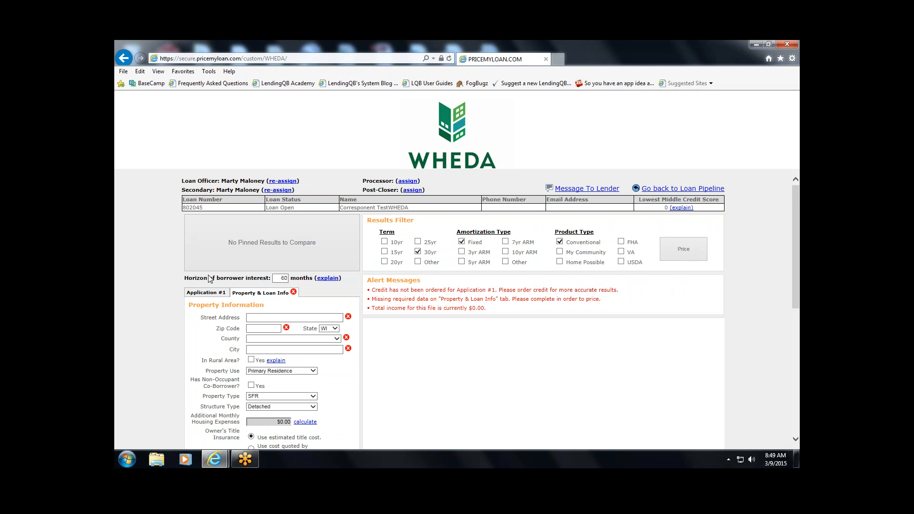
{"action": "left_click", "coordinate": [621, 242]}
{"action": "scroll", "coordinate": [166, 270], "scroll_direction": "down", "scroll_amount": 1}
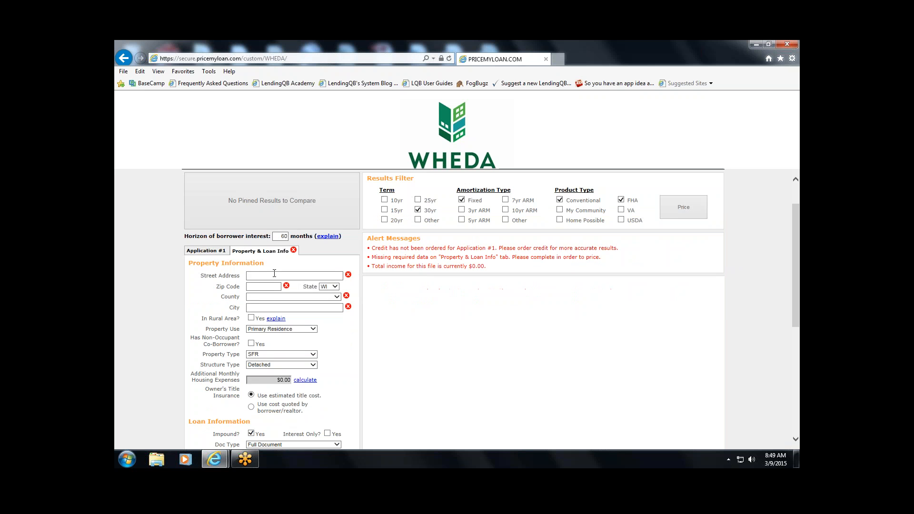
- Enter the property address '123 Manin St' with zip code 53575
{"action": "left_click", "coordinate": [274, 275]}
{"action": "type", "text": "123"}
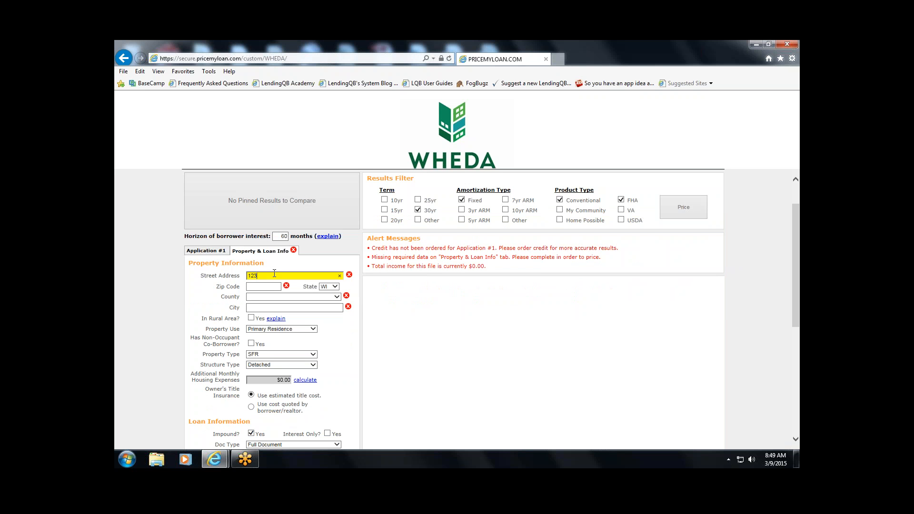
{"action": "type", "text": " Man"}
{"action": "type", "text": "in St"}
{"action": "key", "text": "Tab"}
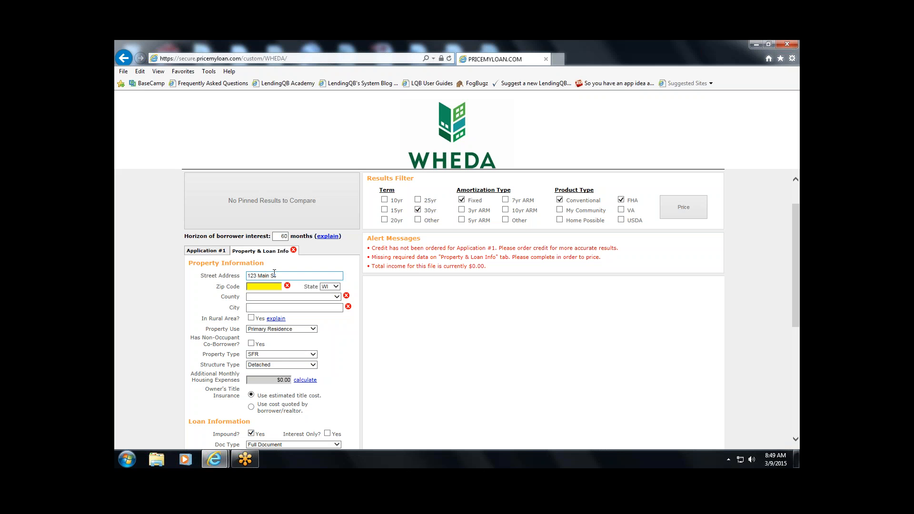
{"action": "type", "text": "53575"}
{"action": "key", "text": "Tab"}
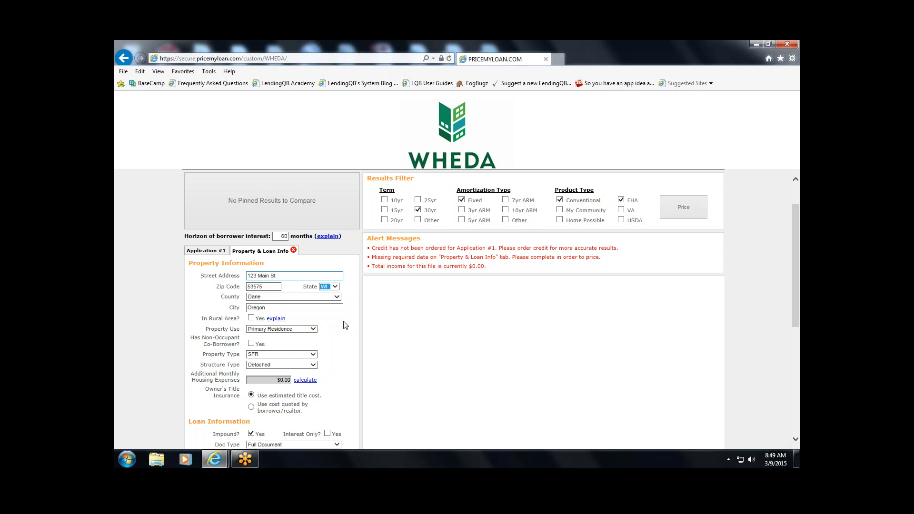
{"action": "left_click", "coordinate": [177, 259]}
{"action": "scroll", "coordinate": [178, 260], "scroll_direction": "down", "scroll_amount": 3}
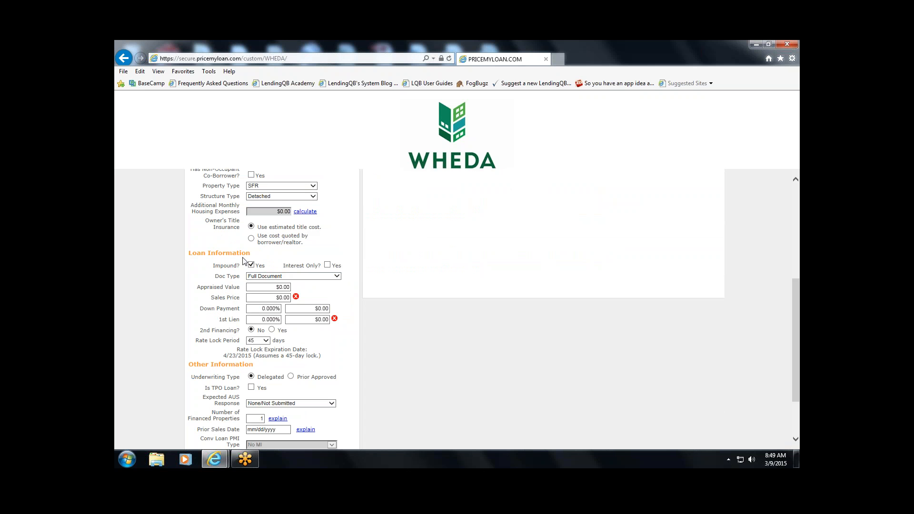
- Set a $100,000 sales price with 5% down, giving a $95,000 first lien
{"action": "left_click", "coordinate": [268, 297]}
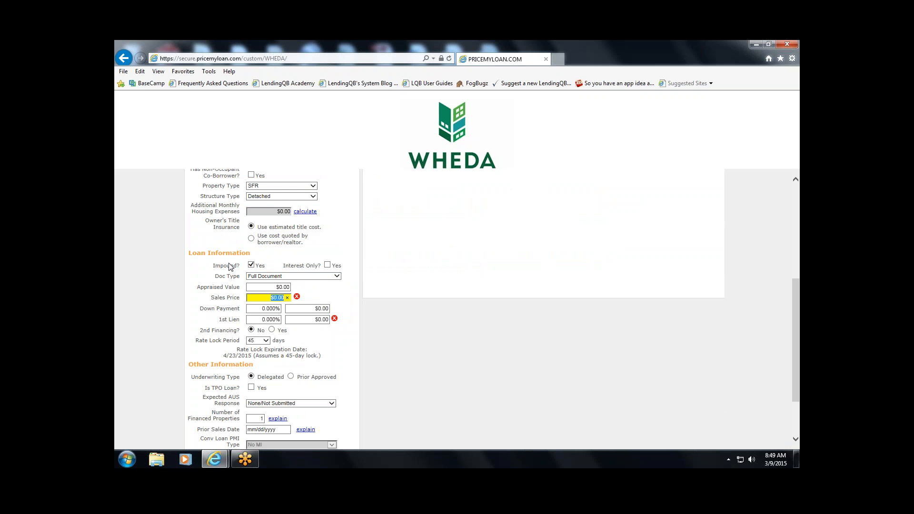
{"action": "type", "text": "100000"}
{"action": "key", "text": "Tab"}
{"action": "type", "text": "5"}
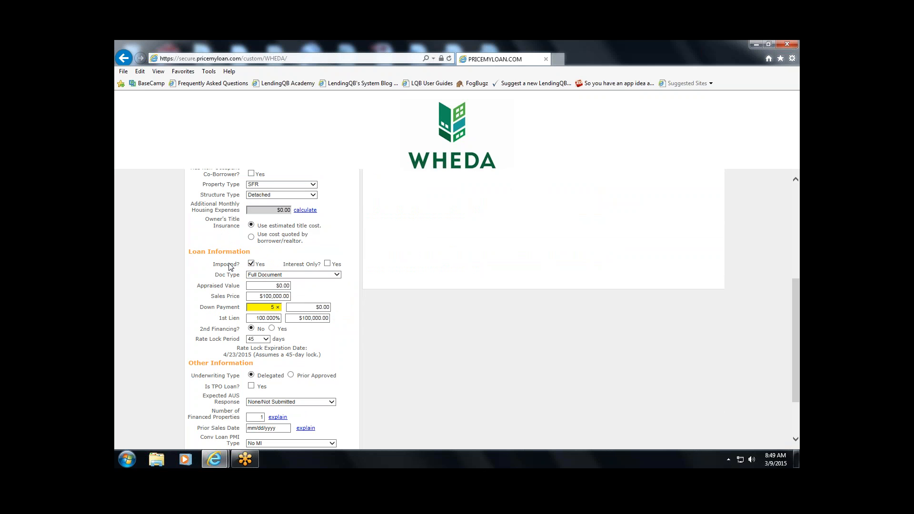
{"action": "key", "text": "Tab"}
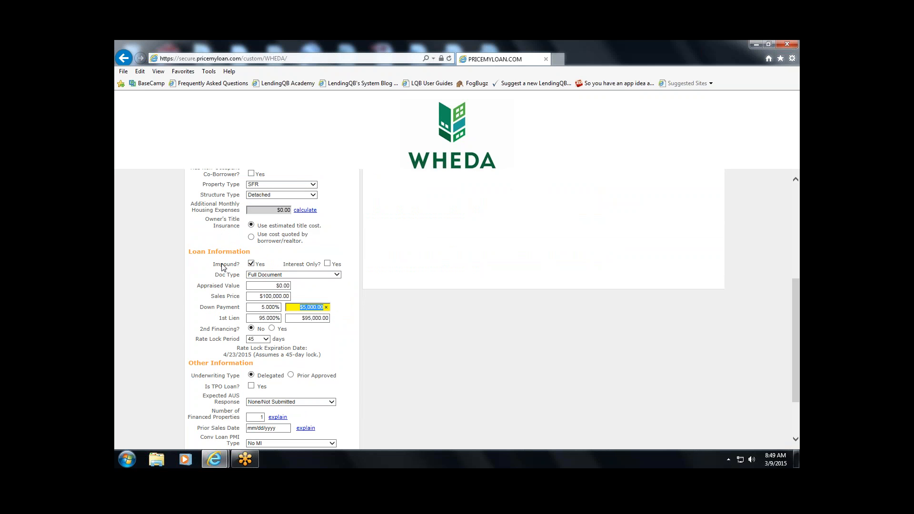
{"action": "left_click", "coordinate": [306, 318]}
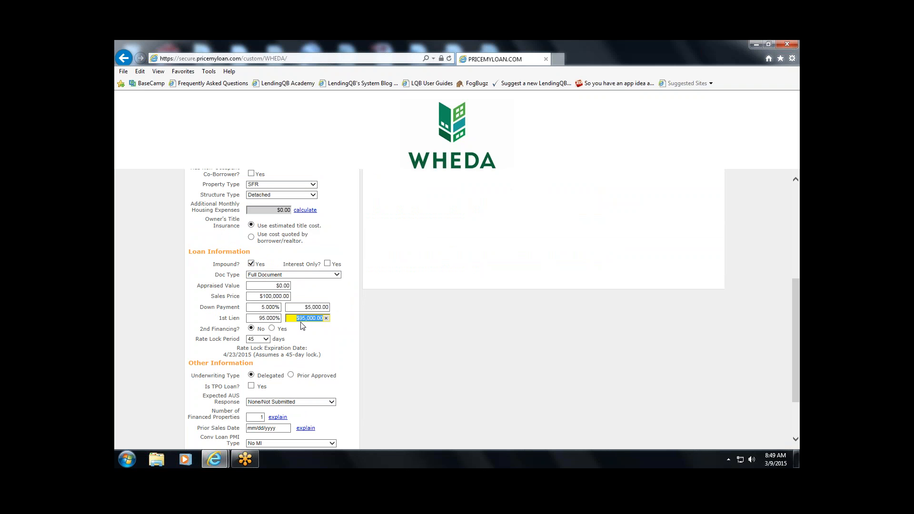
{"action": "left_click", "coordinate": [164, 315]}
{"action": "scroll", "coordinate": [164, 315], "scroll_direction": "down", "scroll_amount": 1}
{"action": "scroll", "coordinate": [164, 314], "scroll_direction": "down", "scroll_amount": 1}
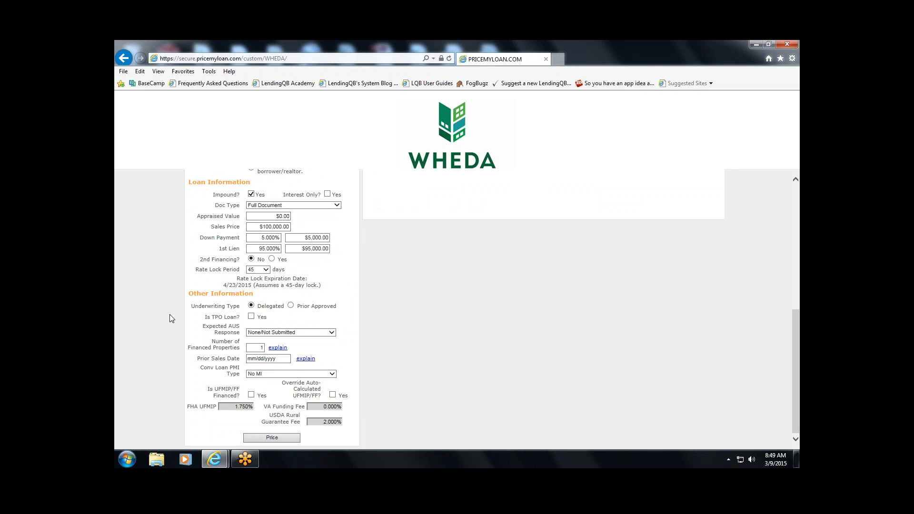
- Turn on 2nd Financing with a $6,000 second lien and try 105% CLTV
{"action": "left_click", "coordinate": [271, 260]}
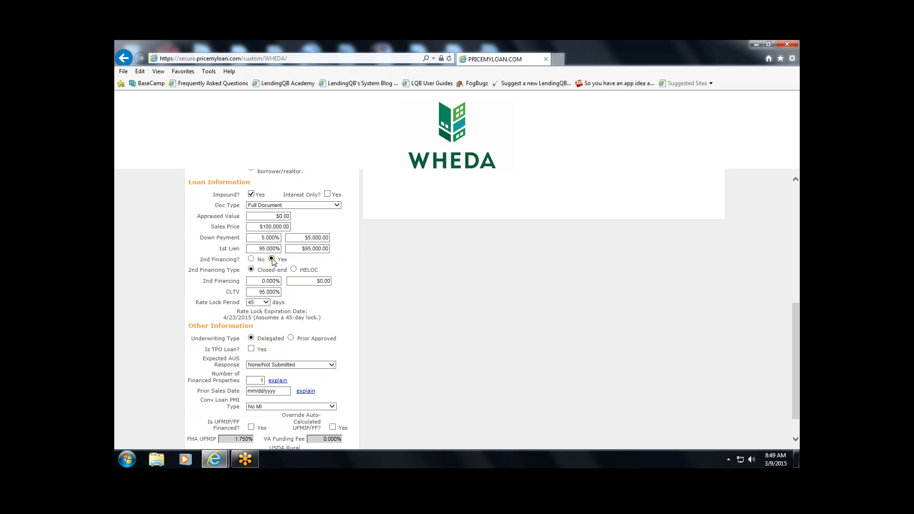
{"action": "left_click", "coordinate": [318, 280]}
{"action": "type", "text": "5000"}
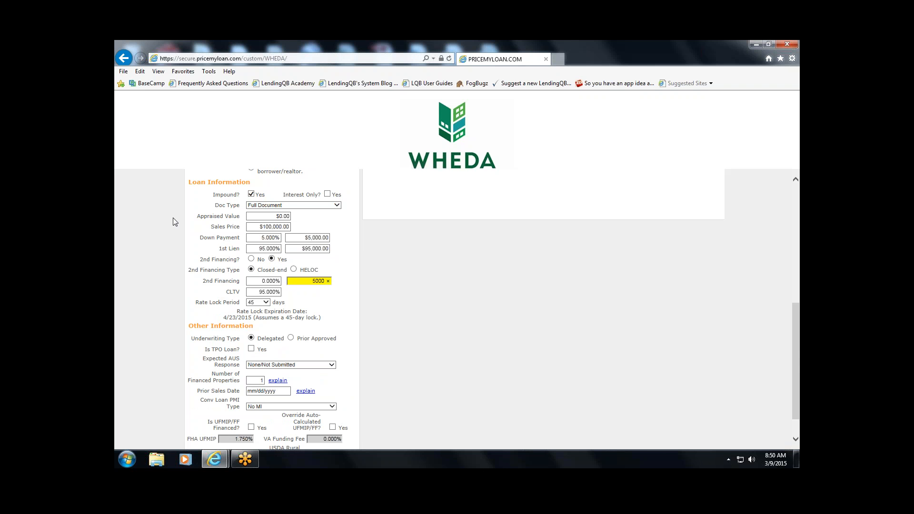
{"action": "key", "text": "Tab"}
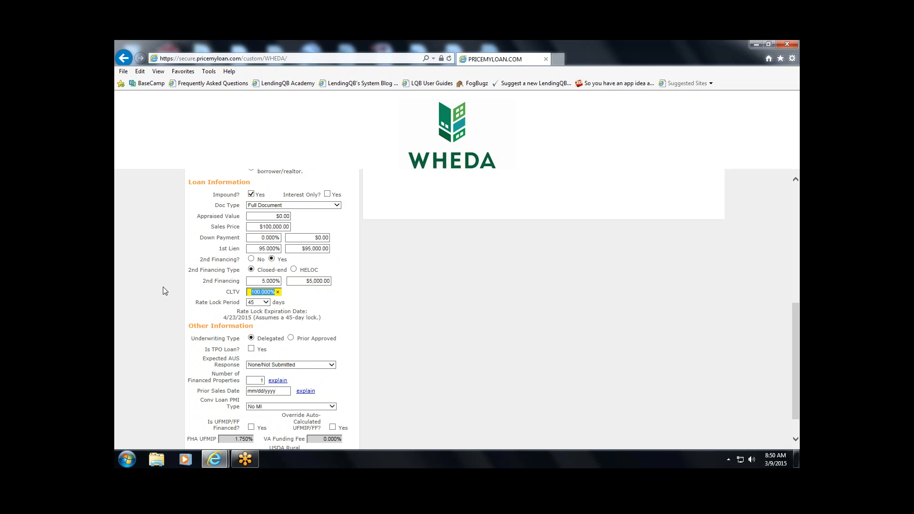
{"action": "key", "text": "shift+Tab"}
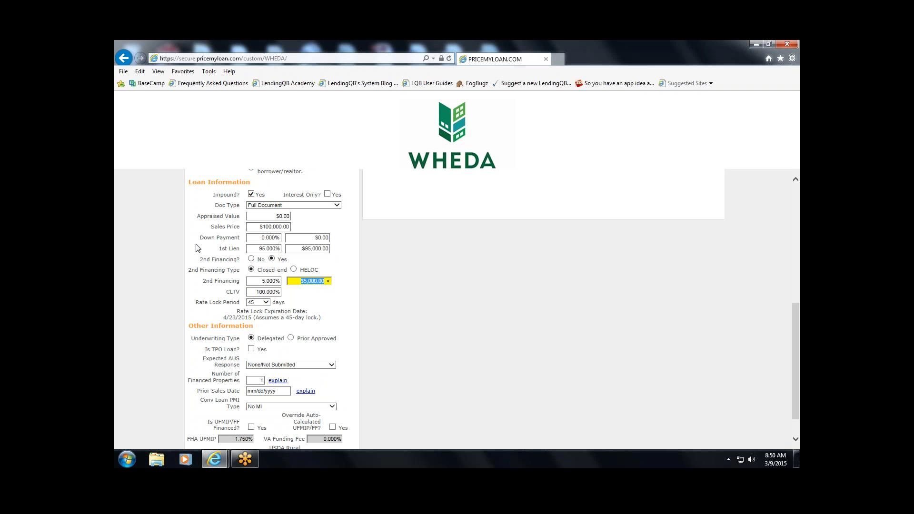
{"action": "type", "text": "60"}
{"action": "key", "text": "Tab"}
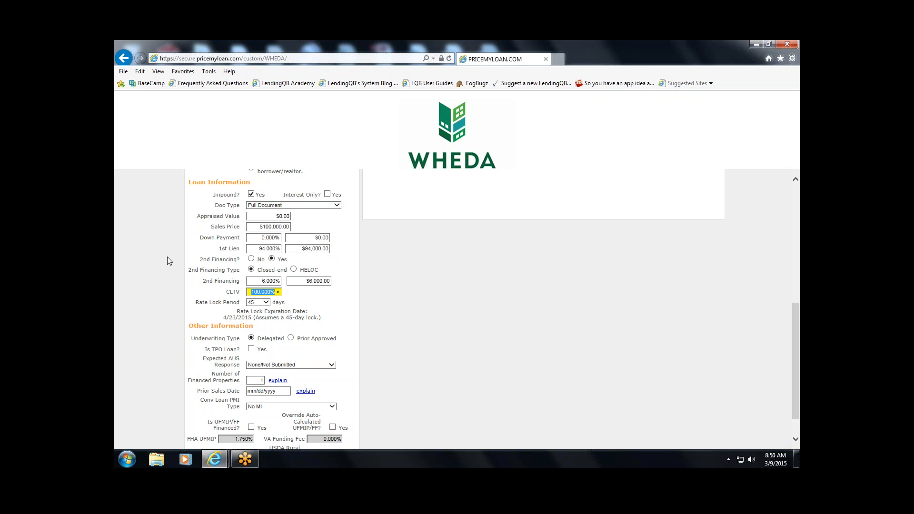
{"action": "type", "text": "105"}
{"action": "key", "text": "Tab"}
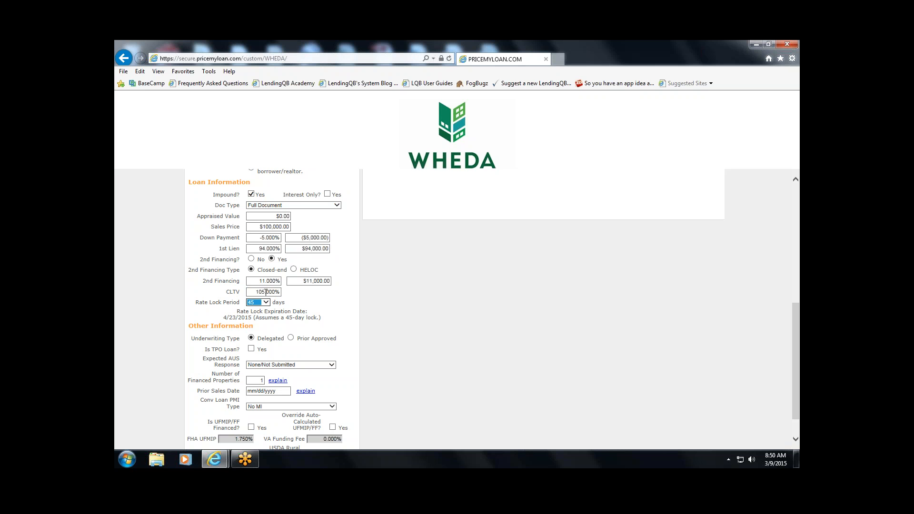
- Re-enter the first lien as $95,000 and second financing as $6,000, yielding 101% CLTV
{"action": "left_click", "coordinate": [304, 251]}
{"action": "type", "text": "95"}
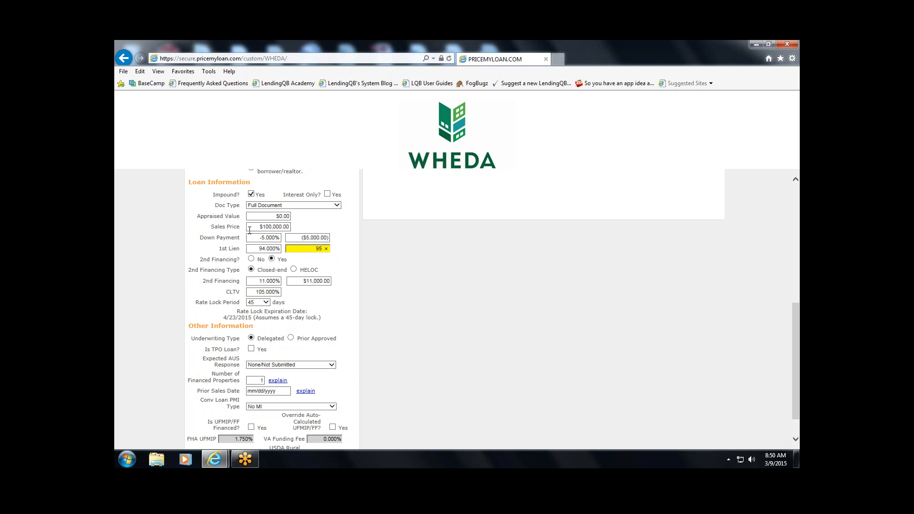
{"action": "type", "text": "000"}
{"action": "key", "text": "Tab"}
{"action": "left_click_drag", "start_coordinate": [327, 281], "coordinate": [246, 269]}
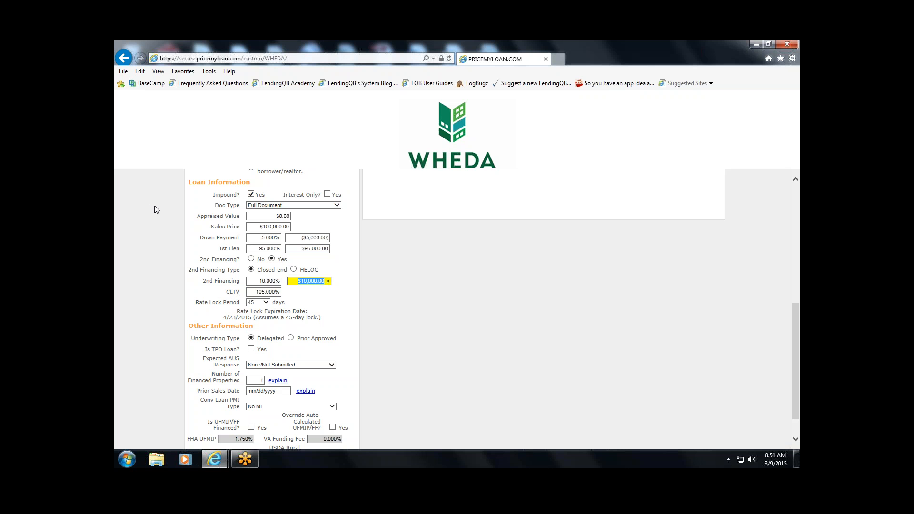
{"action": "type", "text": "60"}
{"action": "key", "text": "Tab"}
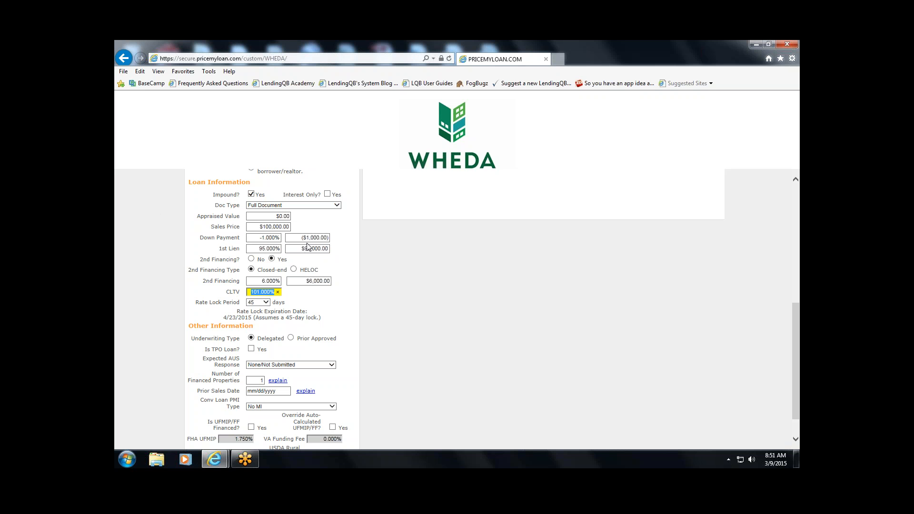
{"action": "left_click", "coordinate": [172, 231]}
{"action": "scroll", "coordinate": [171, 234], "scroll_direction": "down", "scroll_amount": 1}
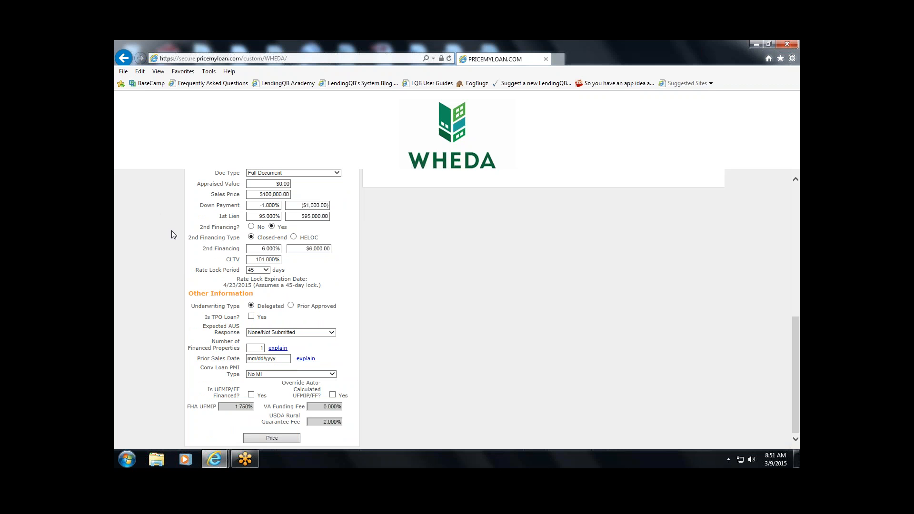
{"action": "scroll", "coordinate": [171, 233], "scroll_direction": "up", "scroll_amount": 8}
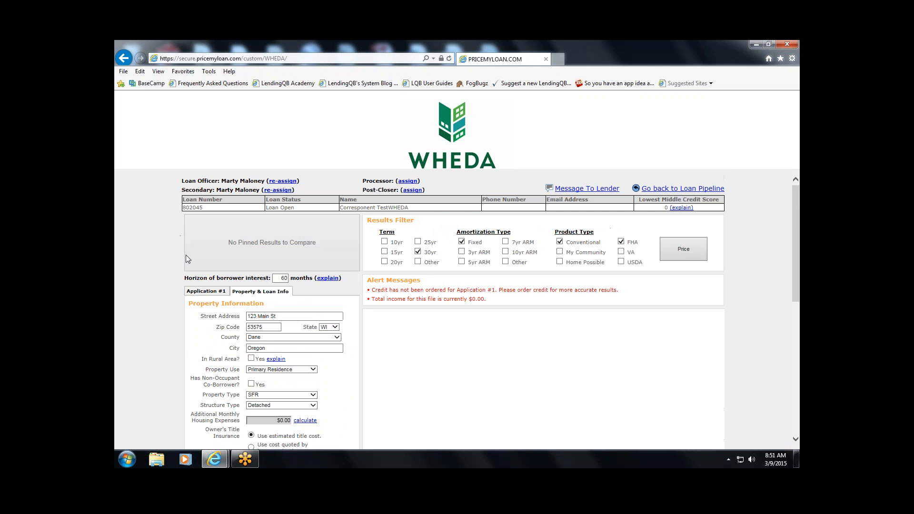
- On Application #1, choose Manually Enter Credit Report and open the Credit Report form
{"action": "left_click", "coordinate": [198, 292]}
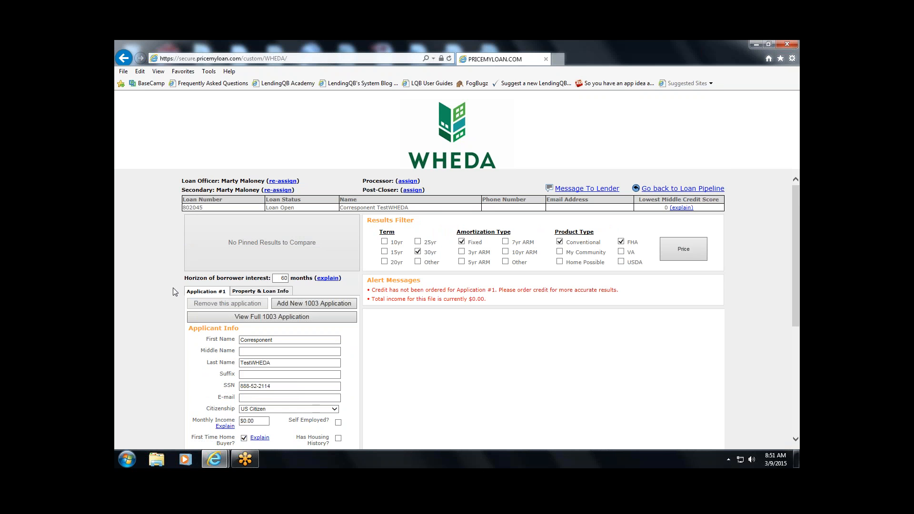
{"action": "scroll", "coordinate": [173, 287], "scroll_direction": "down", "scroll_amount": 1}
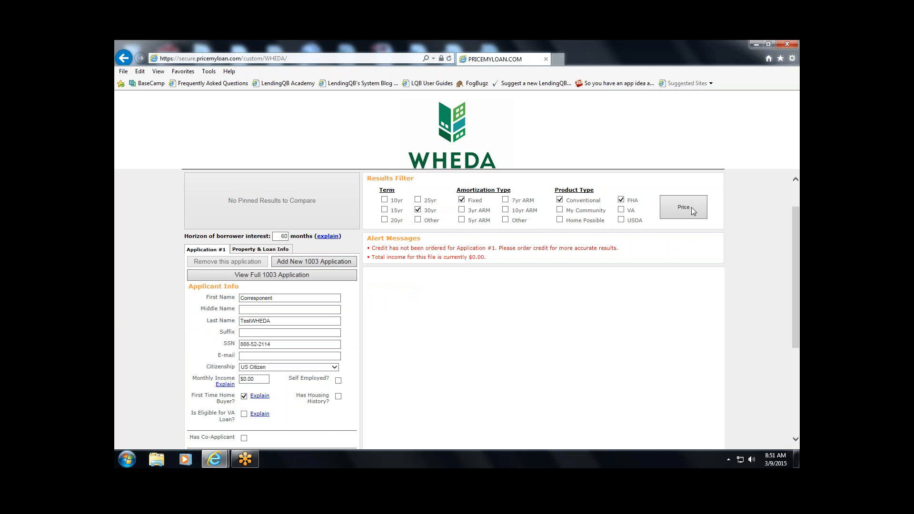
{"action": "scroll", "coordinate": [179, 318], "scroll_direction": "down", "scroll_amount": 3}
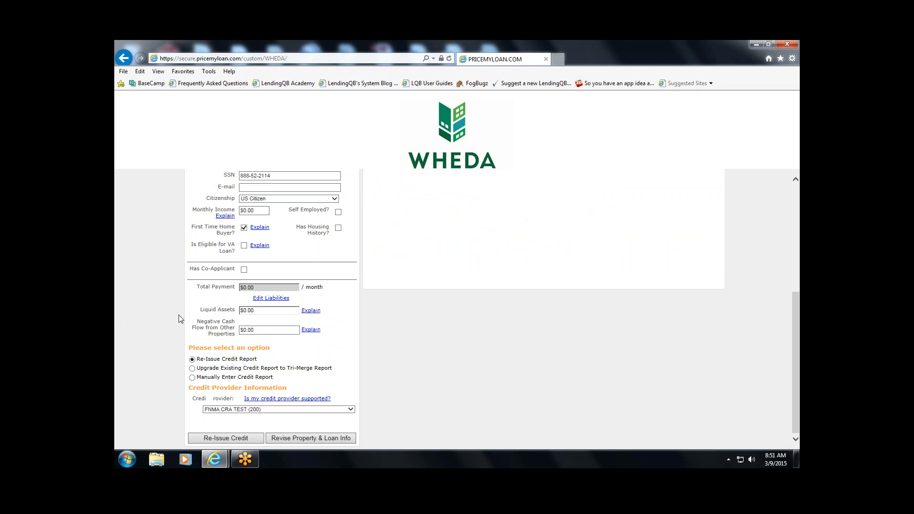
{"action": "scroll", "coordinate": [180, 318], "scroll_direction": "up", "scroll_amount": 4}
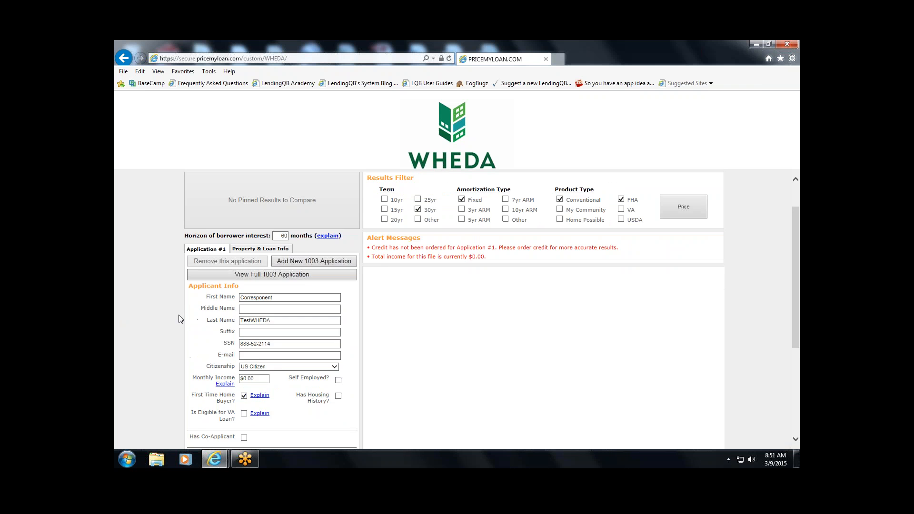
{"action": "scroll", "coordinate": [181, 322], "scroll_direction": "down", "scroll_amount": 4}
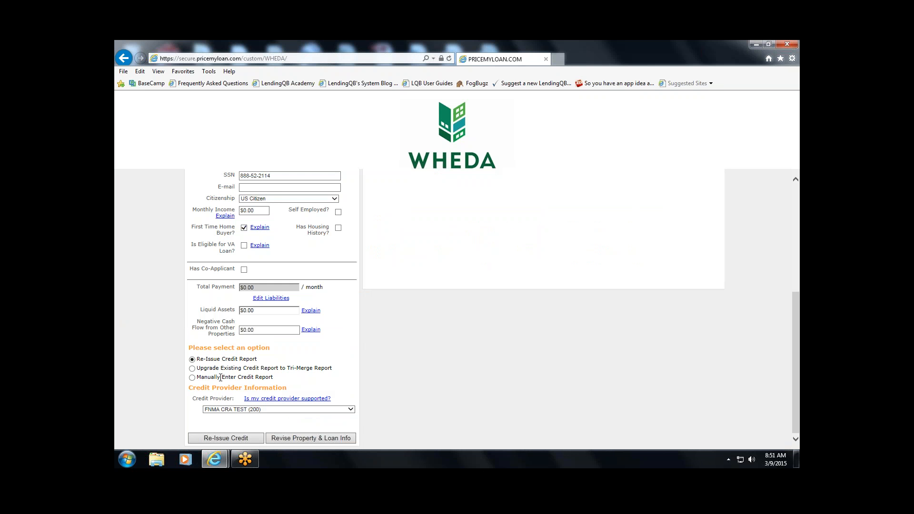
{"action": "left_click", "coordinate": [192, 378]}
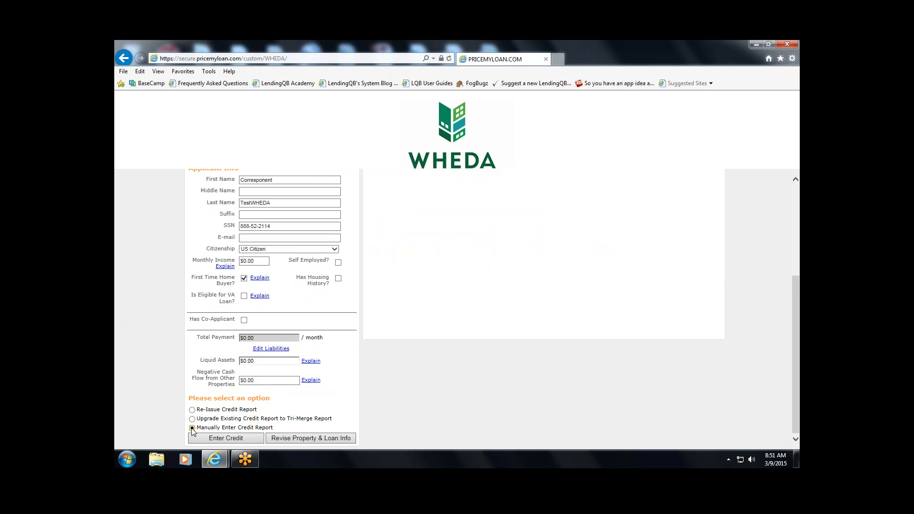
{"action": "left_click", "coordinate": [222, 438]}
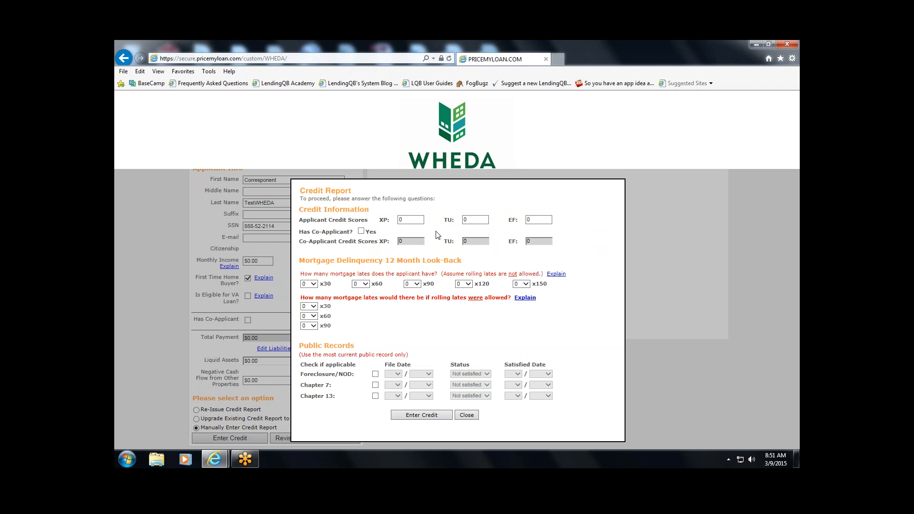
- Enter 680 for the XP, TU and EF credit scores and submit them
{"action": "left_click", "coordinate": [411, 219]}
{"action": "type", "text": "680"}
{"action": "key", "text": "Tab"}
{"action": "type", "text": "680"}
{"action": "key", "text": "Tab"}
{"action": "type", "text": "680"}
{"action": "key", "text": "Tab"}
{"action": "key", "text": "Tab"}
{"action": "left_click", "coordinate": [427, 416]}
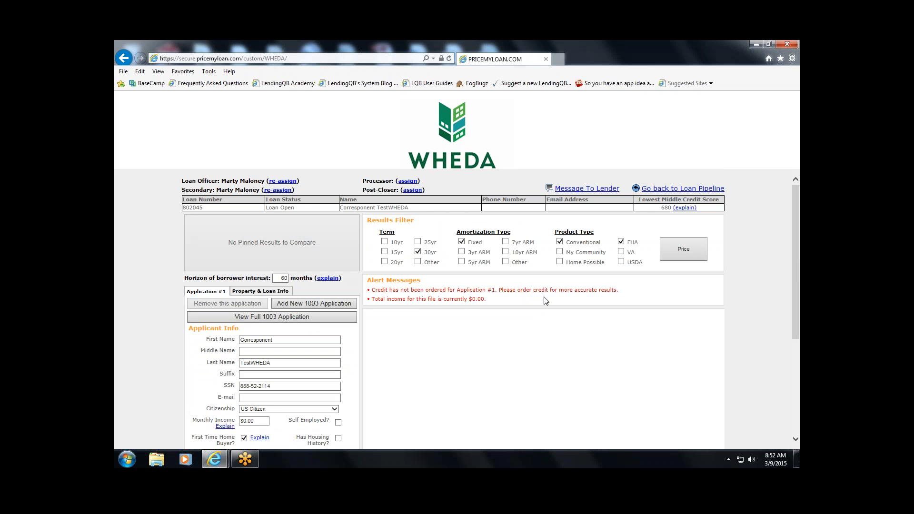
- Run pricing and review the Ineligible Loan Programs table, collapsing and re-expanding it
{"action": "left_click", "coordinate": [681, 247]}
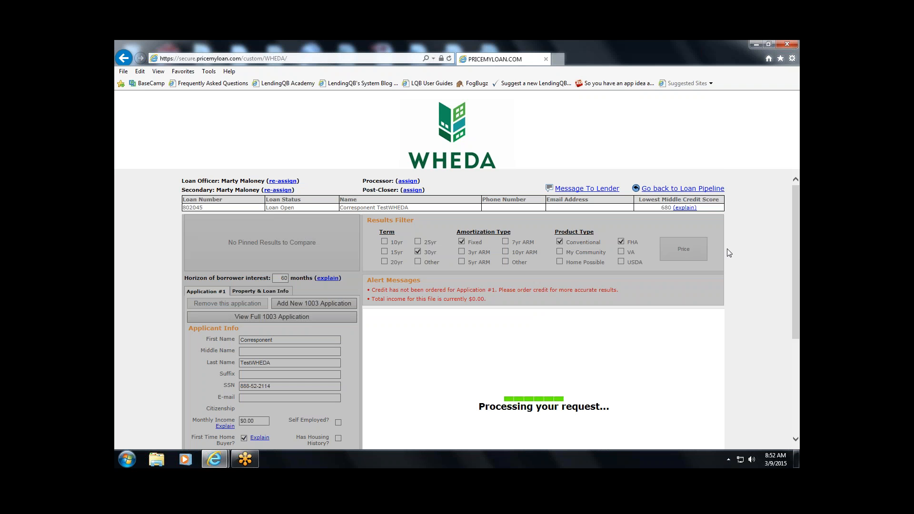
{"action": "scroll", "coordinate": [728, 252], "scroll_direction": "down", "scroll_amount": 4}
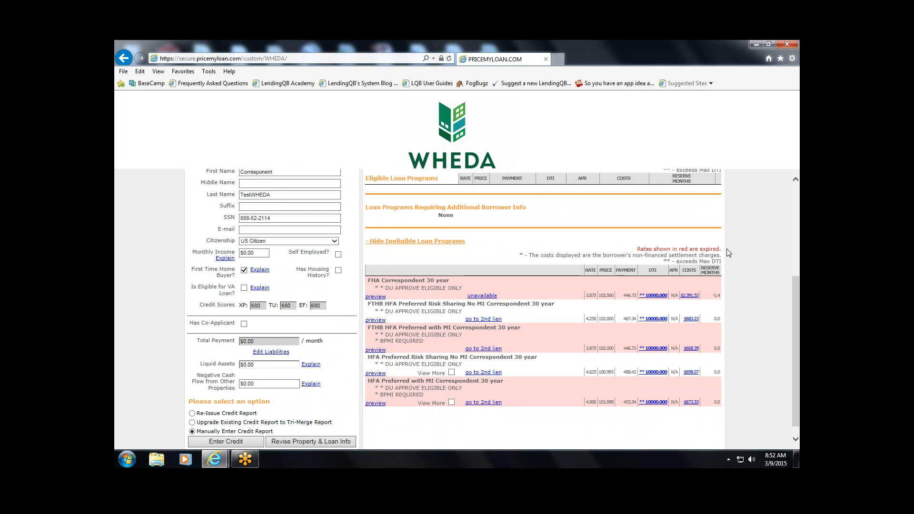
{"action": "scroll", "coordinate": [727, 250], "scroll_direction": "up", "scroll_amount": 1}
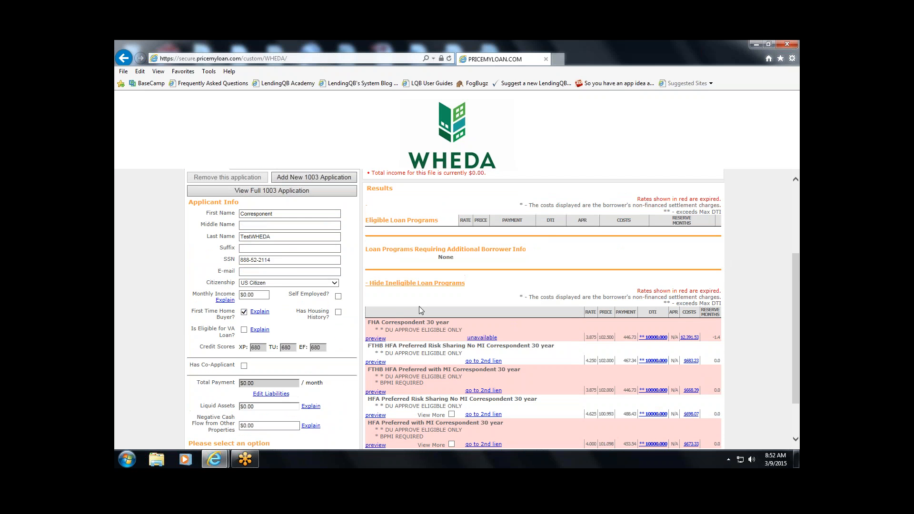
{"action": "left_click", "coordinate": [372, 286]}
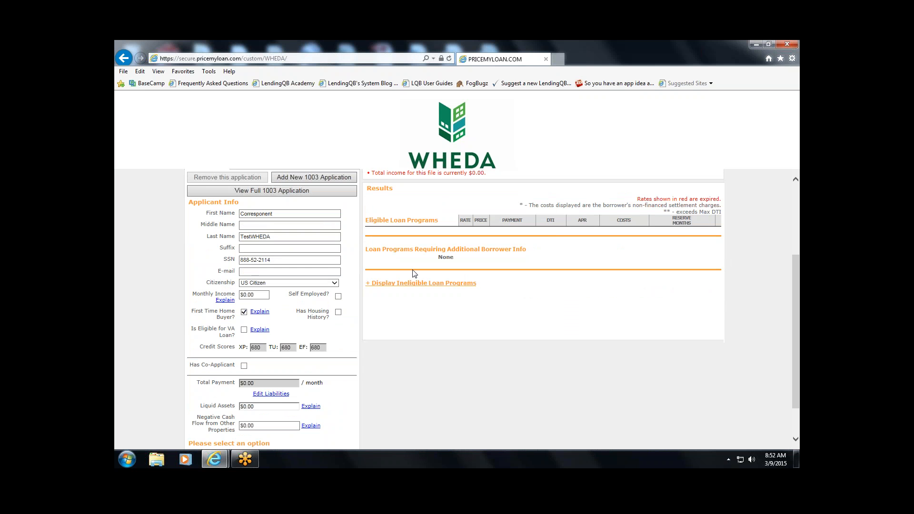
{"action": "scroll", "coordinate": [414, 271], "scroll_direction": "up", "scroll_amount": 1}
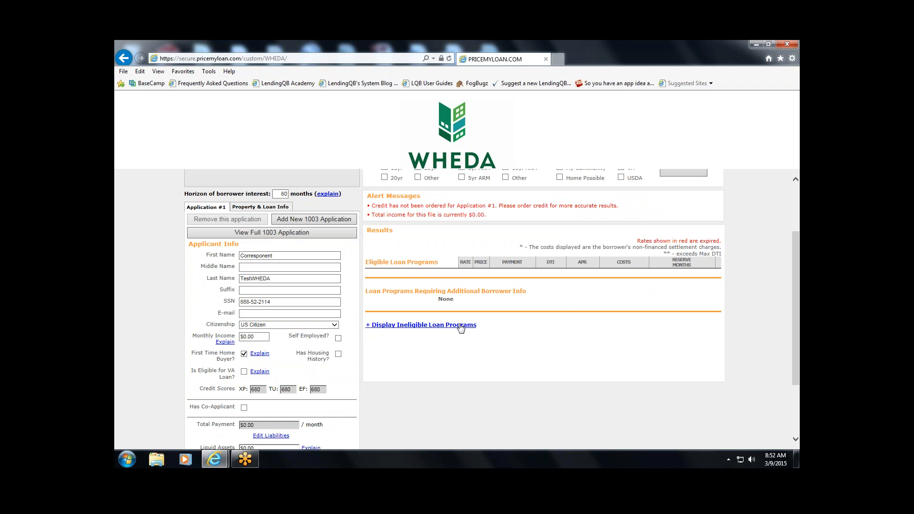
{"action": "left_click", "coordinate": [372, 326]}
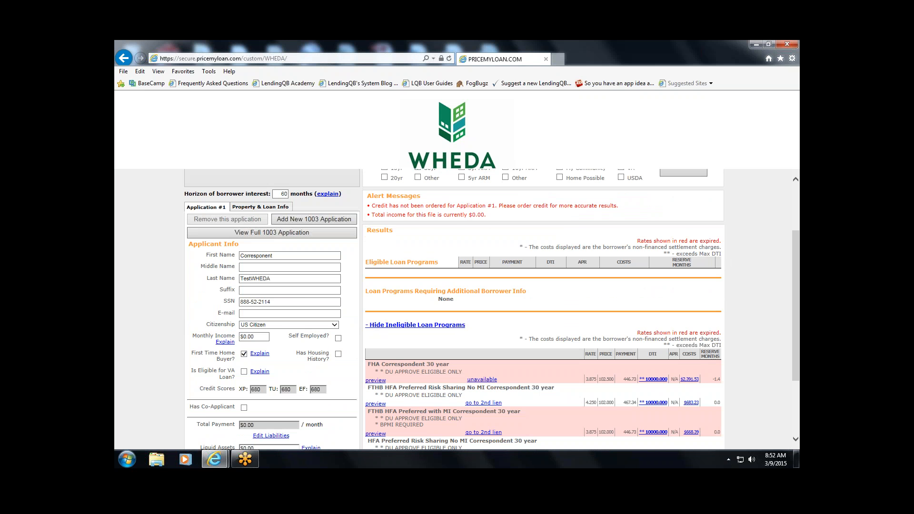
{"action": "scroll", "coordinate": [371, 326], "scroll_direction": "down", "scroll_amount": 1}
{"action": "scroll", "coordinate": [493, 308], "scroll_direction": "down", "scroll_amount": 1}
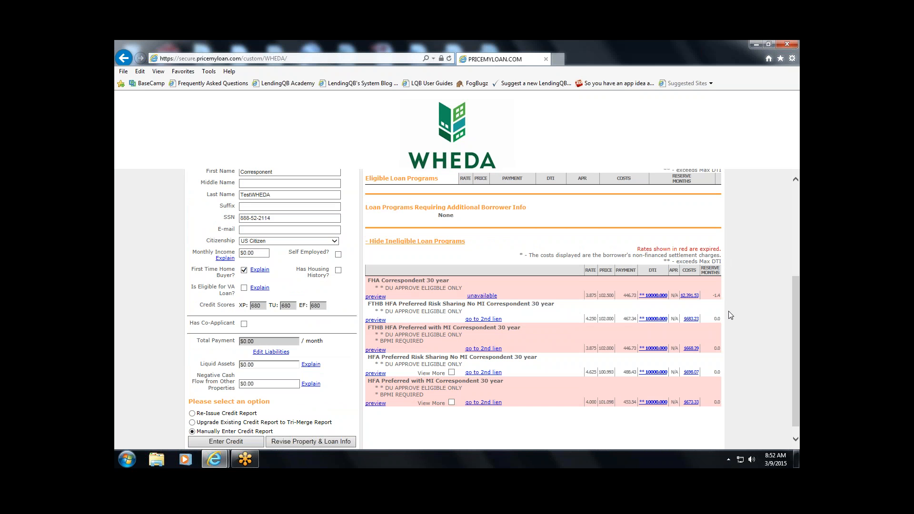
{"action": "scroll", "coordinate": [733, 311], "scroll_direction": "up", "scroll_amount": 1}
{"action": "scroll", "coordinate": [734, 311], "scroll_direction": "down", "scroll_amount": 1}
{"action": "left_click_drag", "start_coordinate": [461, 288], "coordinate": [389, 289]}
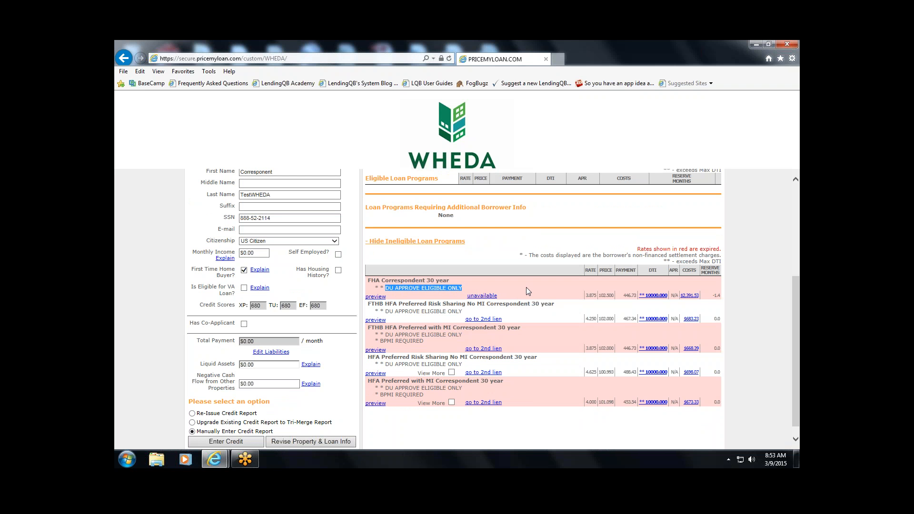
{"action": "left_click", "coordinate": [176, 290]}
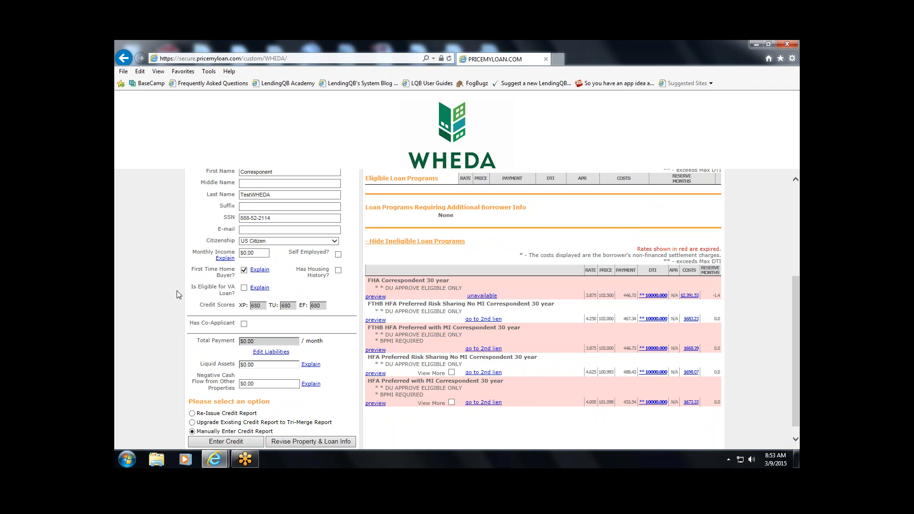
{"action": "scroll", "coordinate": [177, 293], "scroll_direction": "up", "scroll_amount": 4}
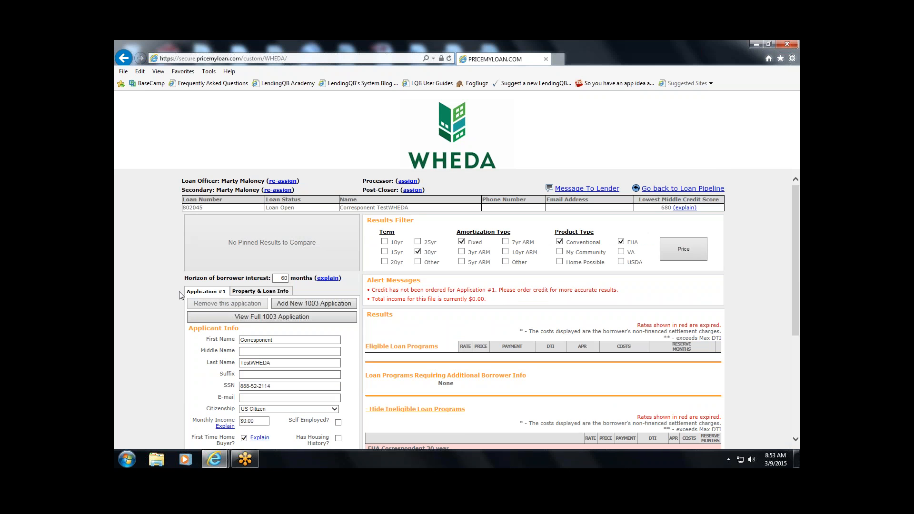
- On Property & Loan Info, set Expected AUS Response to DU Approve/Eligible and re-price the loan
{"action": "left_click", "coordinate": [260, 291]}
{"action": "scroll", "coordinate": [177, 304], "scroll_direction": "down", "scroll_amount": 4}
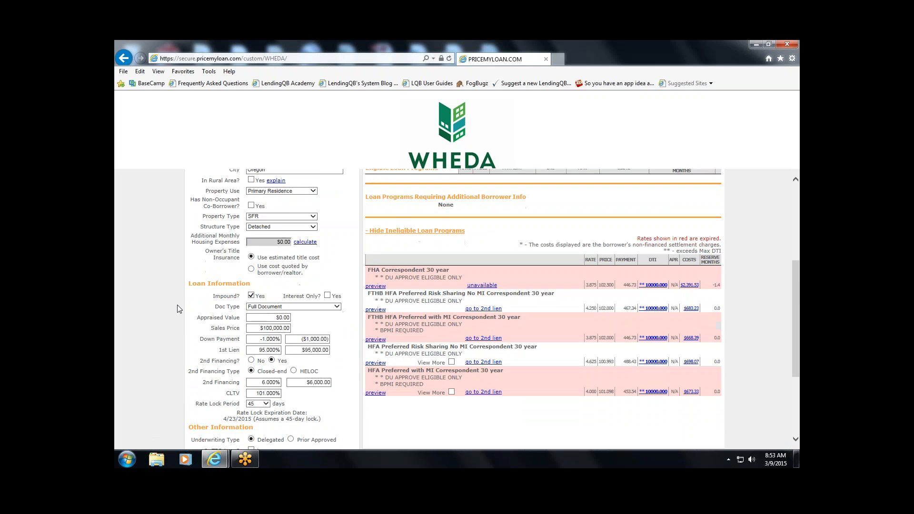
{"action": "scroll", "coordinate": [177, 305], "scroll_direction": "down", "scroll_amount": 2}
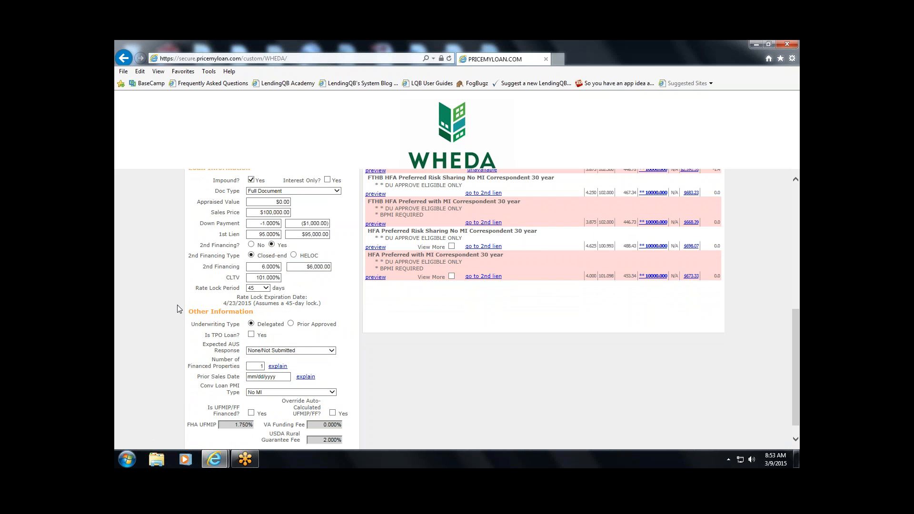
{"action": "scroll", "coordinate": [177, 304], "scroll_direction": "down", "scroll_amount": 1}
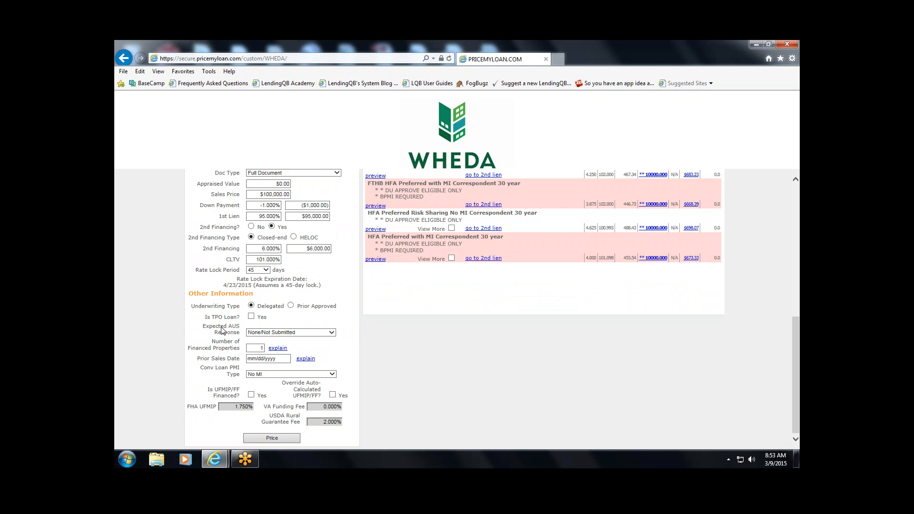
{"action": "left_click", "coordinate": [261, 332]}
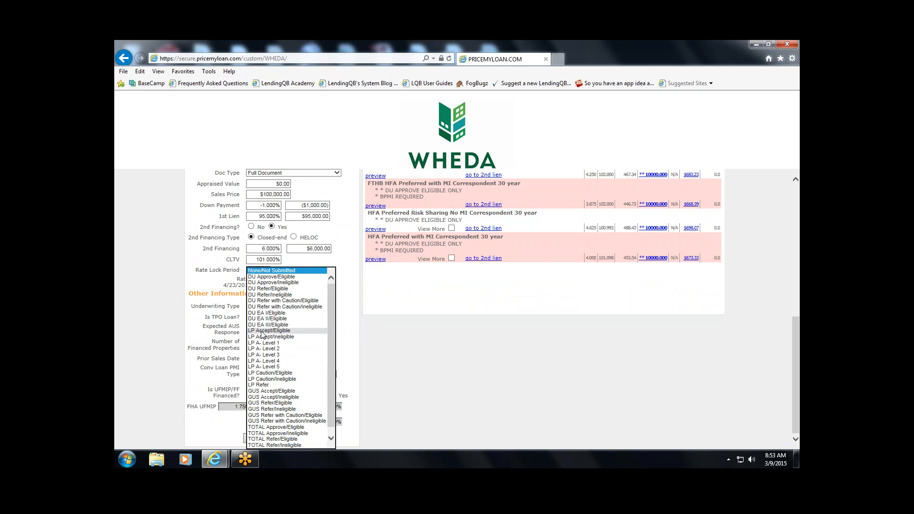
{"action": "left_click", "coordinate": [270, 277]}
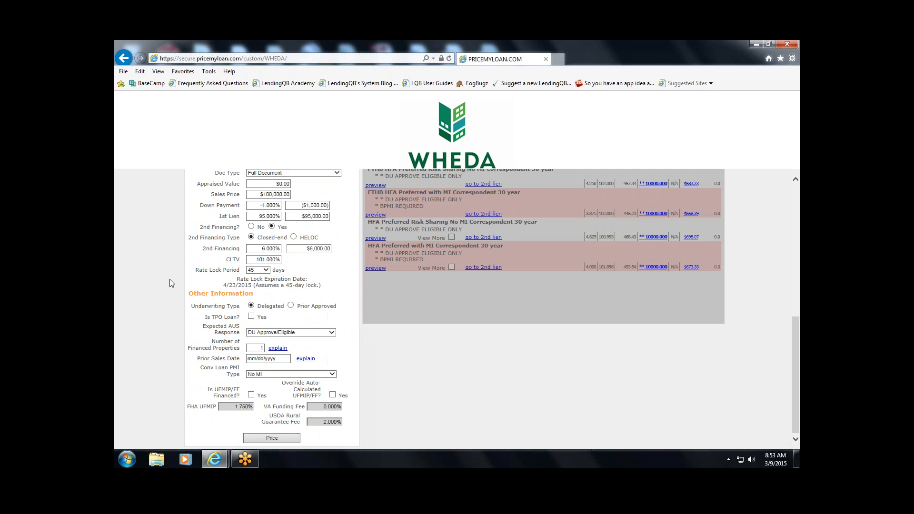
{"action": "scroll", "coordinate": [173, 290], "scroll_direction": "up", "scroll_amount": 1}
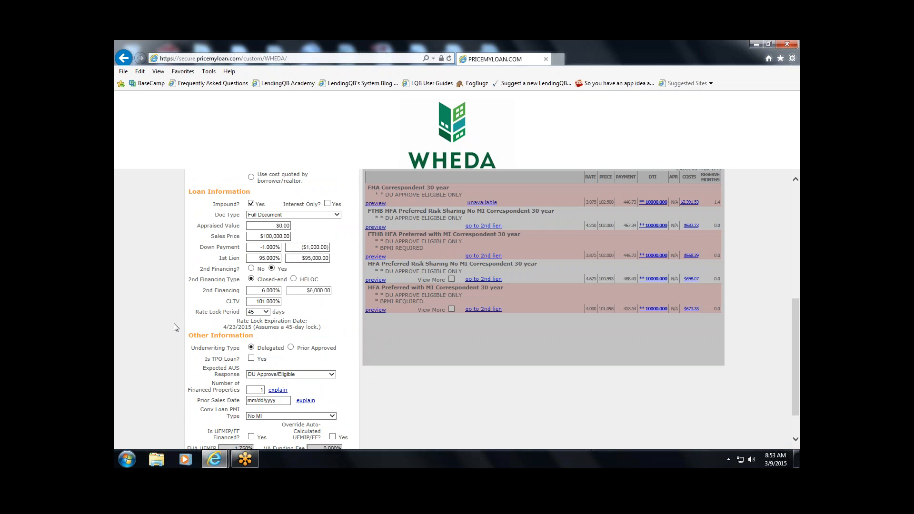
{"action": "scroll", "coordinate": [173, 324], "scroll_direction": "down", "scroll_amount": 1}
{"action": "left_click", "coordinate": [270, 439]}
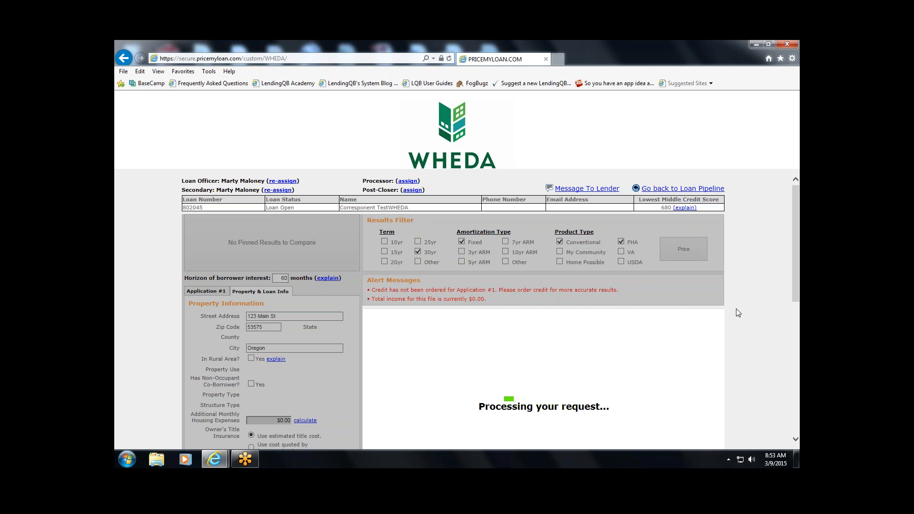
- Review the re-priced results and highlight FTHB in the 30 YR FIXED CONFORMING heading
{"action": "scroll", "coordinate": [738, 313], "scroll_direction": "down", "scroll_amount": 3}
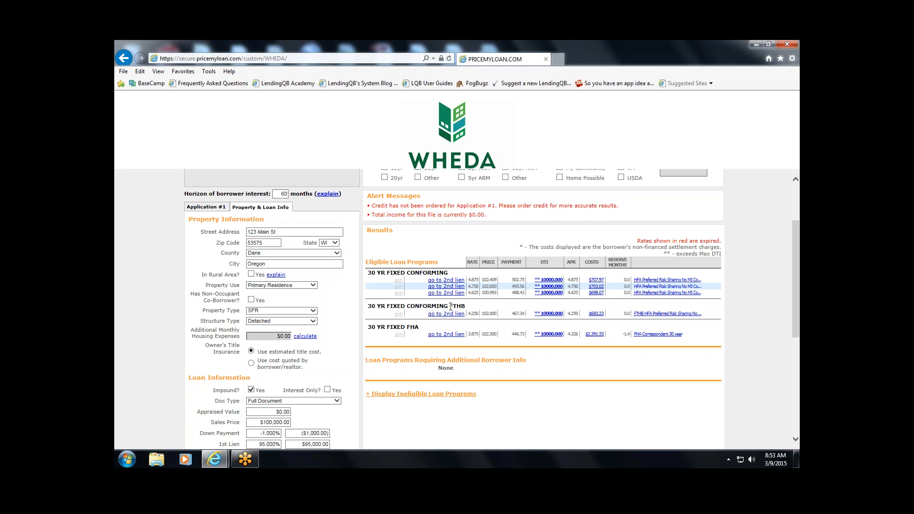
{"action": "left_click_drag", "start_coordinate": [450, 307], "coordinate": [464, 308]}
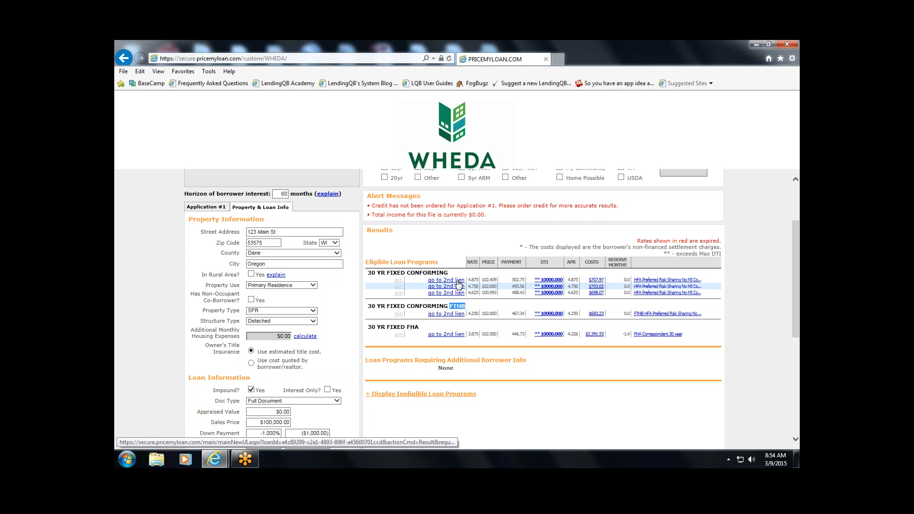
{"action": "left_click", "coordinate": [736, 311]}
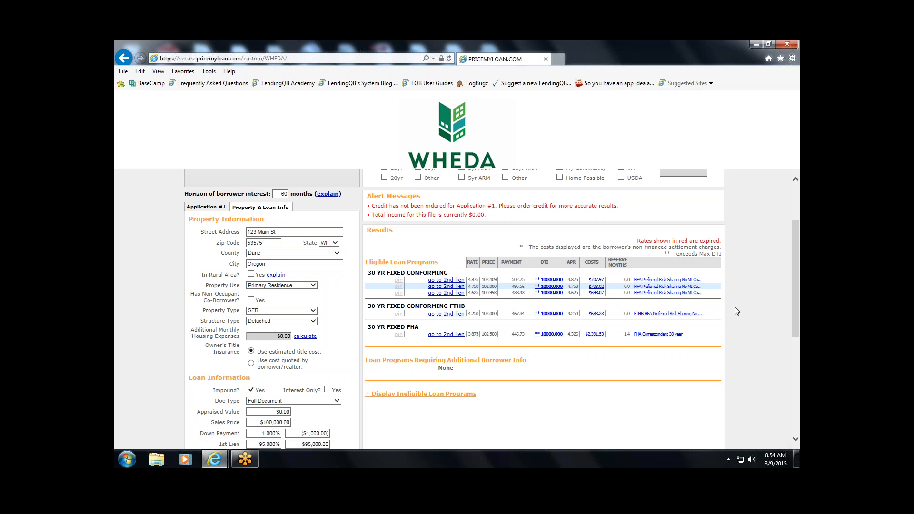
{"action": "scroll", "coordinate": [736, 311], "scroll_direction": "down", "scroll_amount": 1}
- Display the ineligible loan programs and highlight the BPMI REQUIRED reason on the FTHB row
{"action": "left_click", "coordinate": [370, 352]}
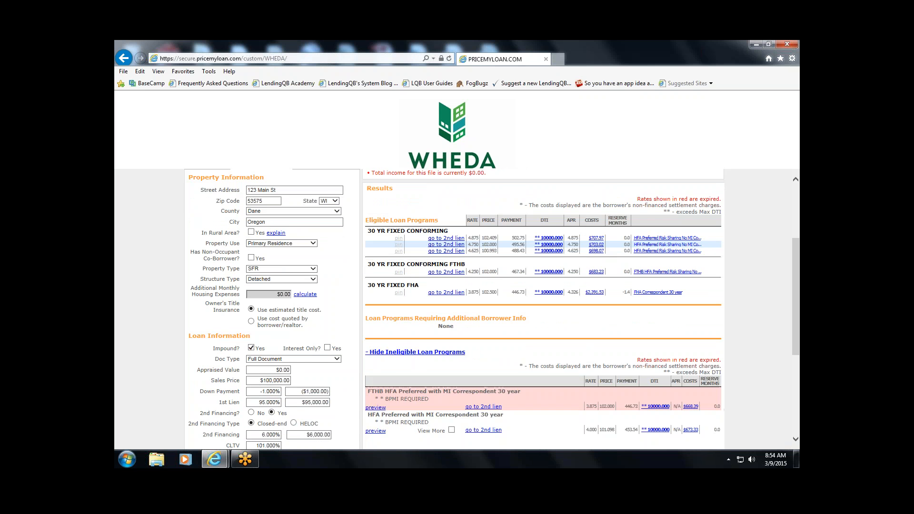
{"action": "scroll", "coordinate": [639, 351], "scroll_direction": "up", "scroll_amount": 1}
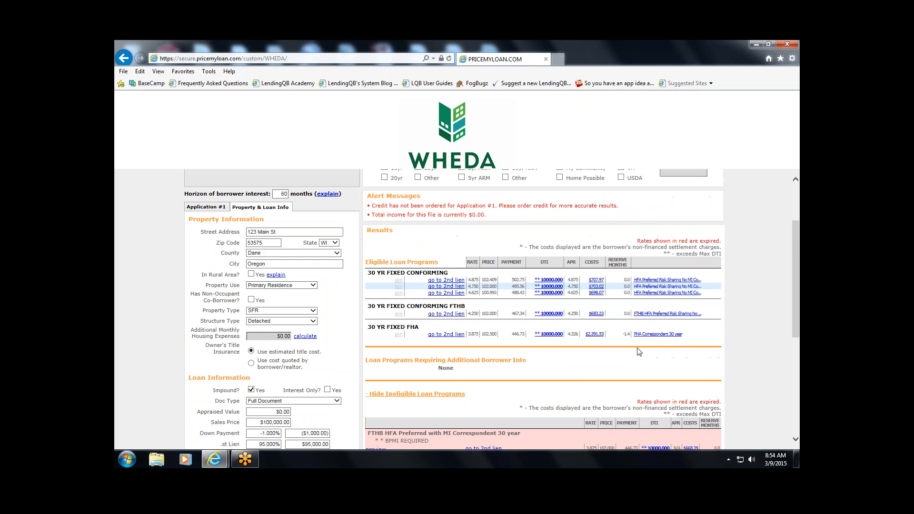
{"action": "scroll", "coordinate": [638, 351], "scroll_direction": "down", "scroll_amount": 1}
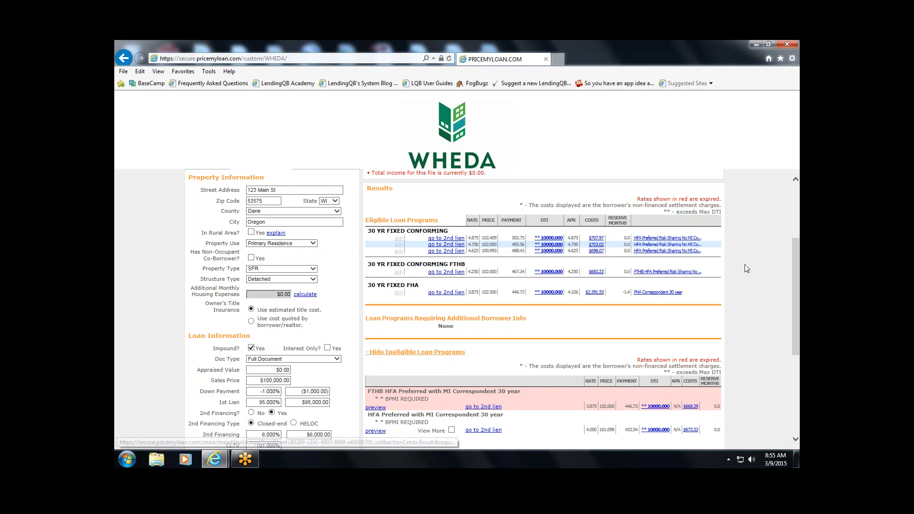
{"action": "scroll", "coordinate": [482, 349], "scroll_direction": "down", "scroll_amount": 2}
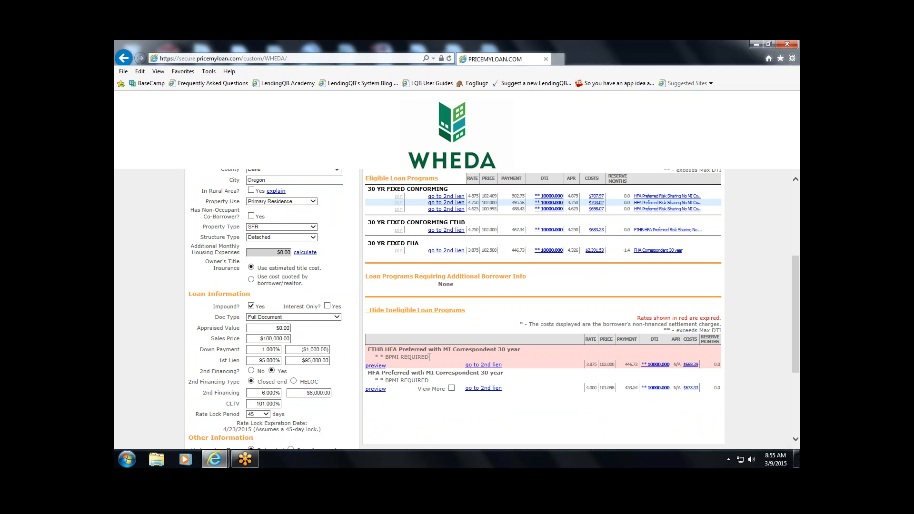
{"action": "left_click_drag", "start_coordinate": [429, 357], "coordinate": [392, 357]}
{"action": "left_click", "coordinate": [175, 343]}
{"action": "scroll", "coordinate": [170, 344], "scroll_direction": "down", "scroll_amount": 3}
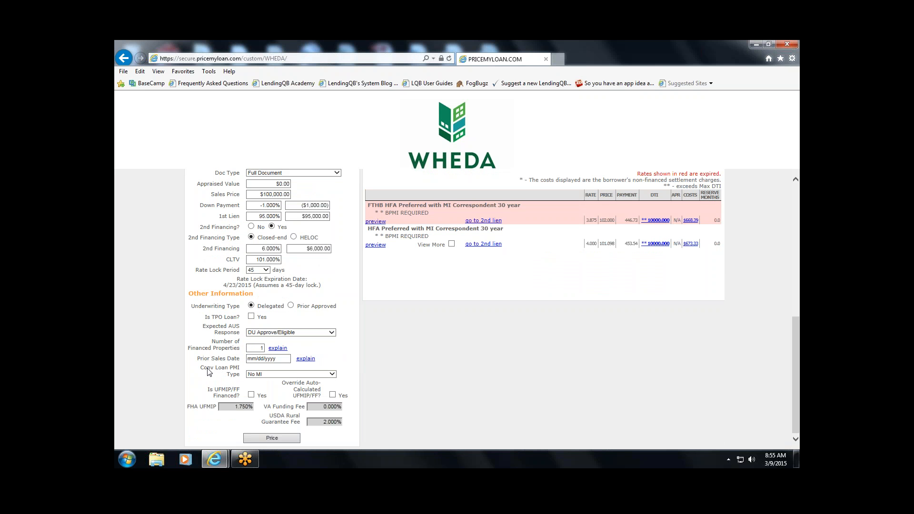
- Set Conv Loan PMI Type to Borrower Paid - Monthly Premium and re-price the loan
{"action": "left_click", "coordinate": [259, 374]}
{"action": "left_click", "coordinate": [267, 368]}
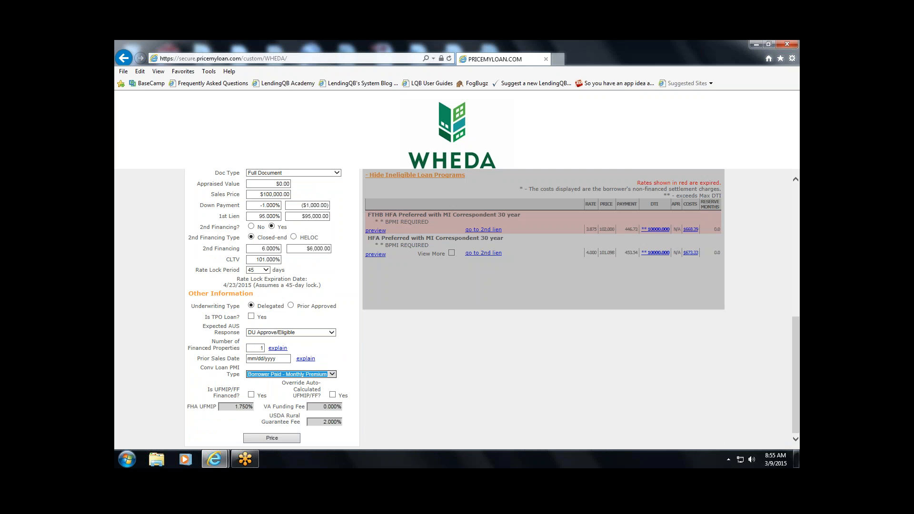
{"action": "left_click", "coordinate": [271, 437]}
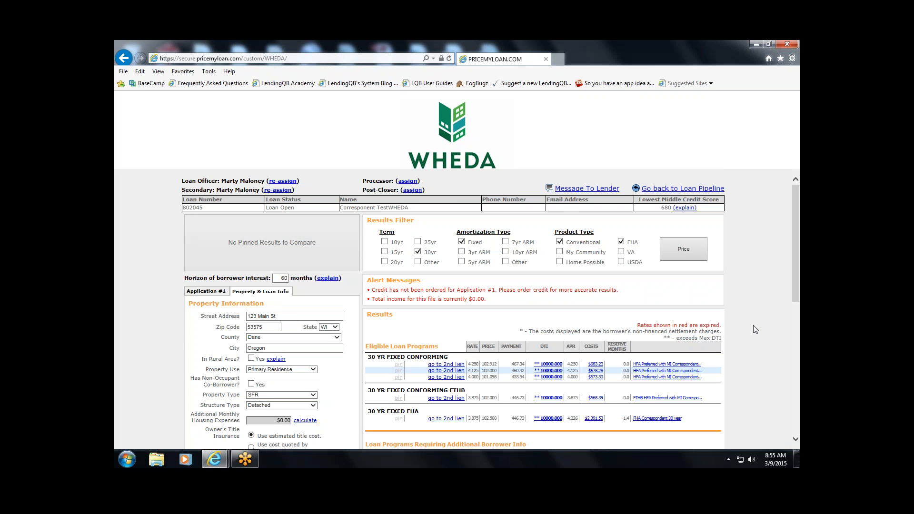
{"action": "scroll", "coordinate": [748, 321], "scroll_direction": "down", "scroll_amount": 2}
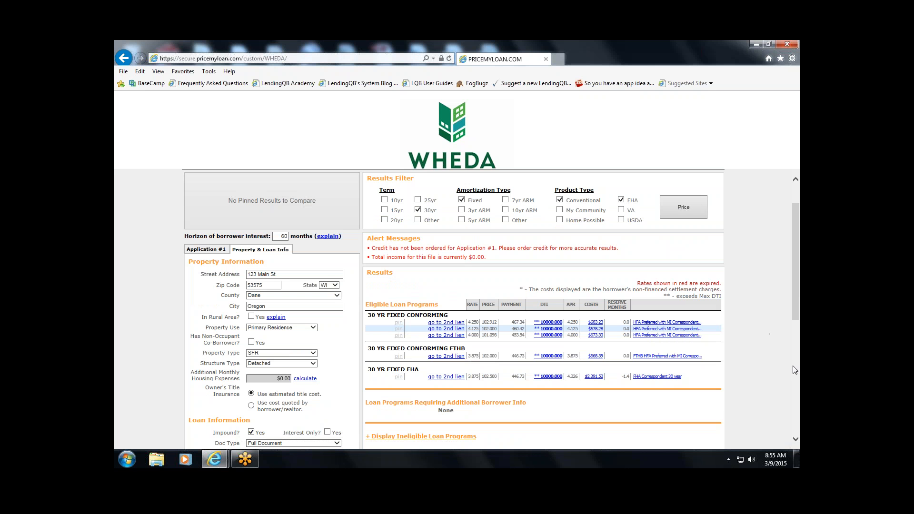
{"action": "scroll", "coordinate": [734, 357], "scroll_direction": "down", "scroll_amount": 4}
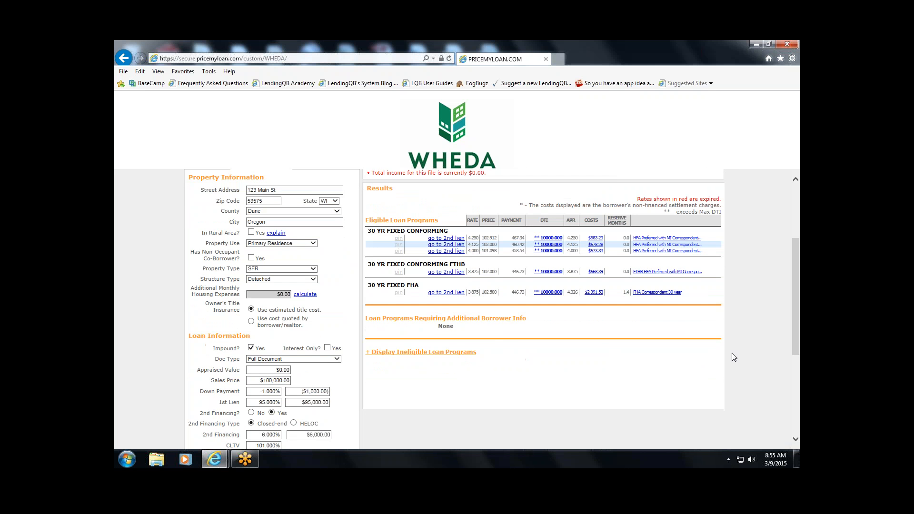
{"action": "scroll", "coordinate": [734, 356], "scroll_direction": "up", "scroll_amount": 2}
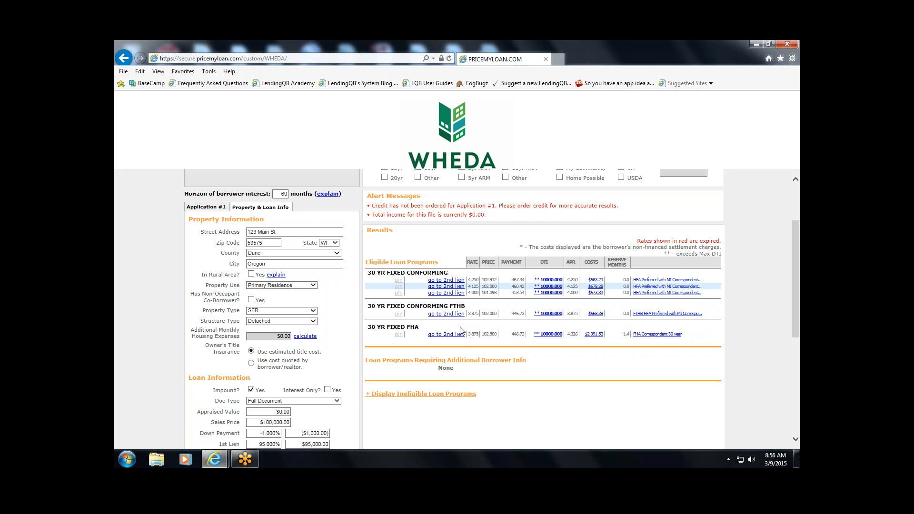
{"action": "scroll", "coordinate": [461, 328], "scroll_direction": "down", "scroll_amount": 1}
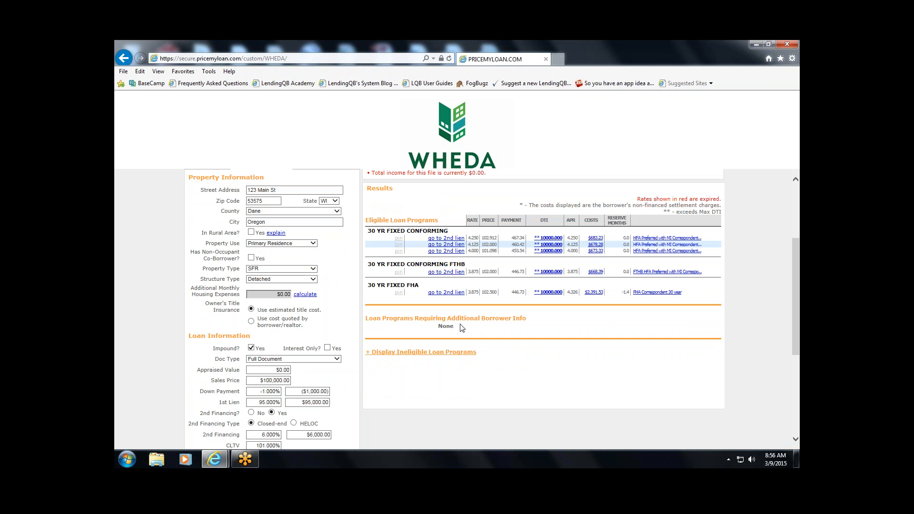
{"action": "left_click", "coordinate": [451, 273]}
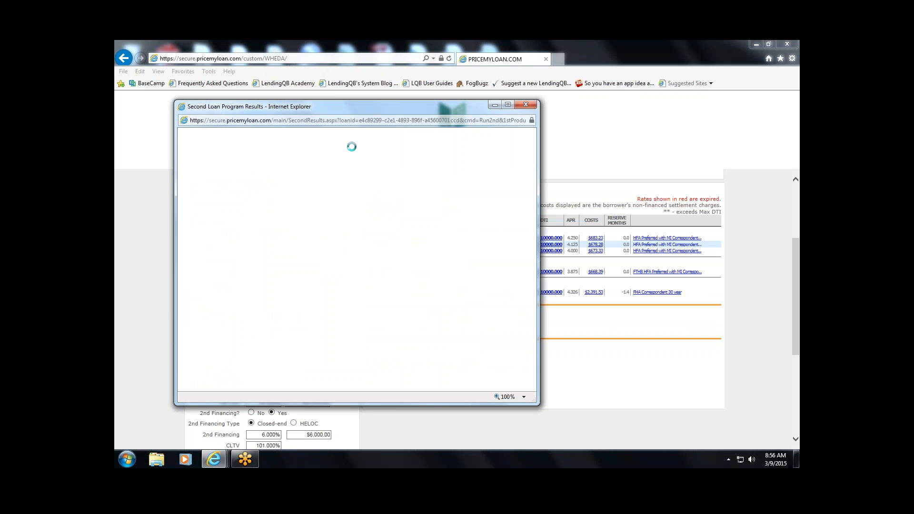
{"action": "left_click_drag", "start_coordinate": [331, 110], "coordinate": [278, 58]}
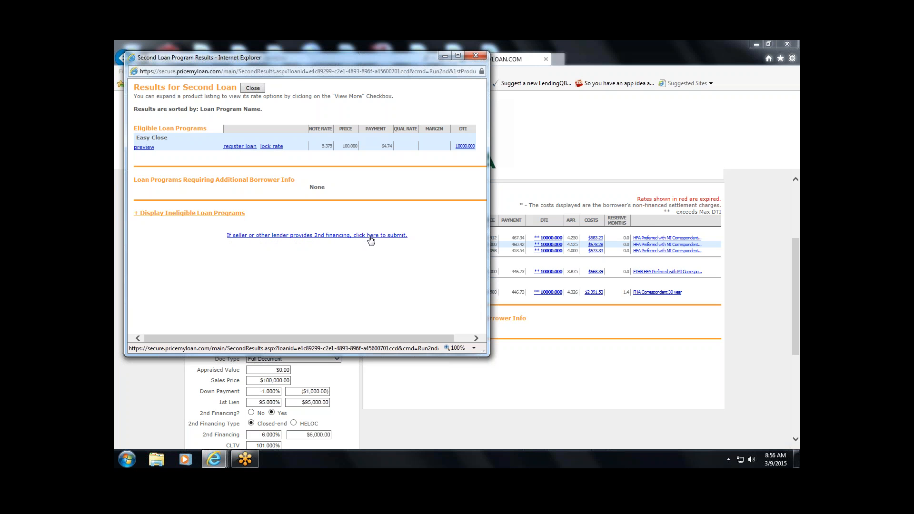
{"action": "left_click", "coordinate": [253, 88]}
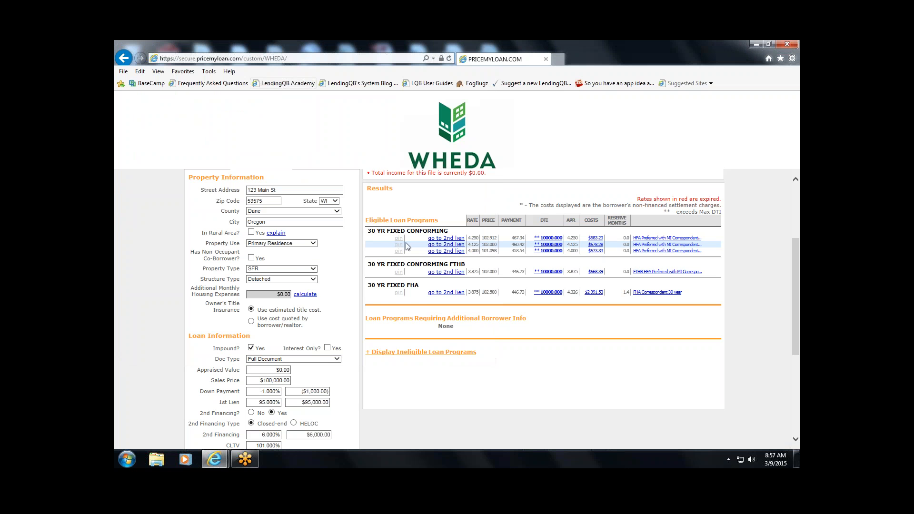
- Set 2nd Financing to No and review the repriced results with register and lock options
{"action": "scroll", "coordinate": [174, 270], "scroll_direction": "down", "scroll_amount": 1}
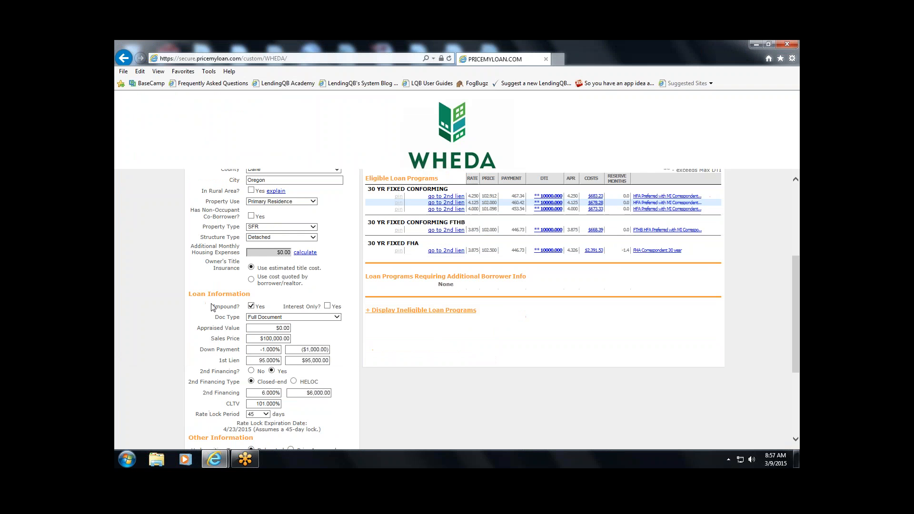
{"action": "left_click", "coordinate": [251, 371]}
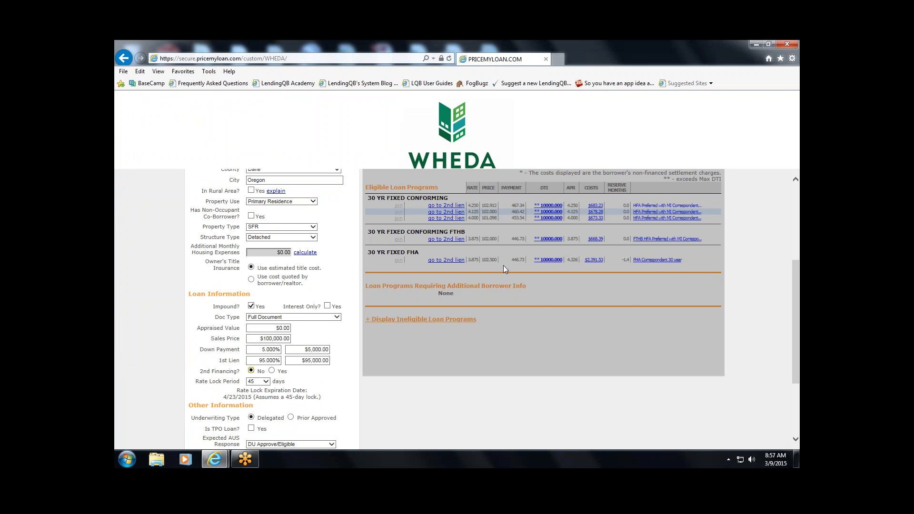
{"action": "scroll", "coordinate": [504, 265], "scroll_direction": "up", "scroll_amount": 4}
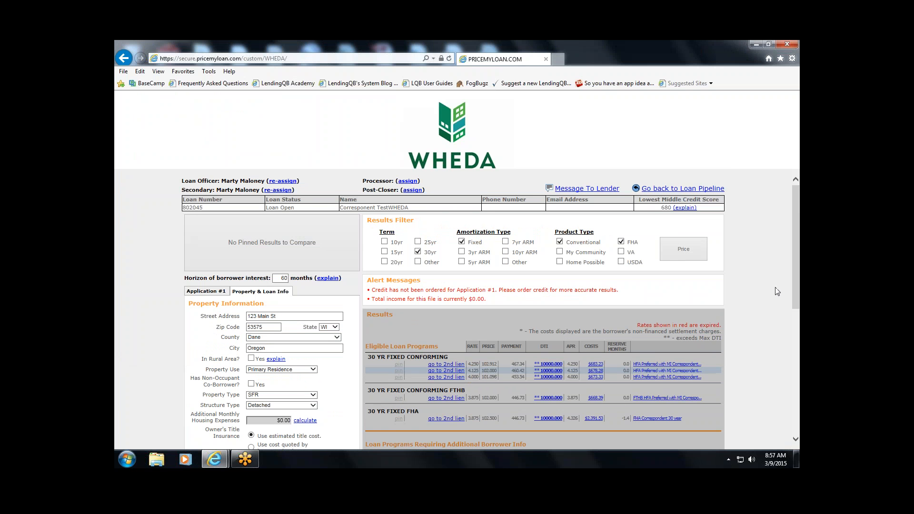
{"action": "scroll", "coordinate": [735, 287], "scroll_direction": "down", "scroll_amount": 1}
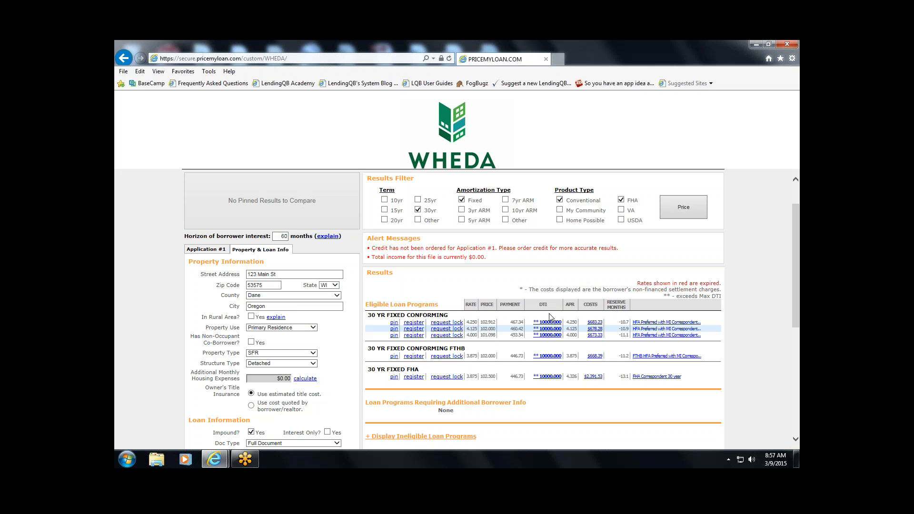
- Request a 45-day lock on the FTHB HFA Preferred with MI program, agreeing and confirming
{"action": "left_click", "coordinate": [450, 357]}
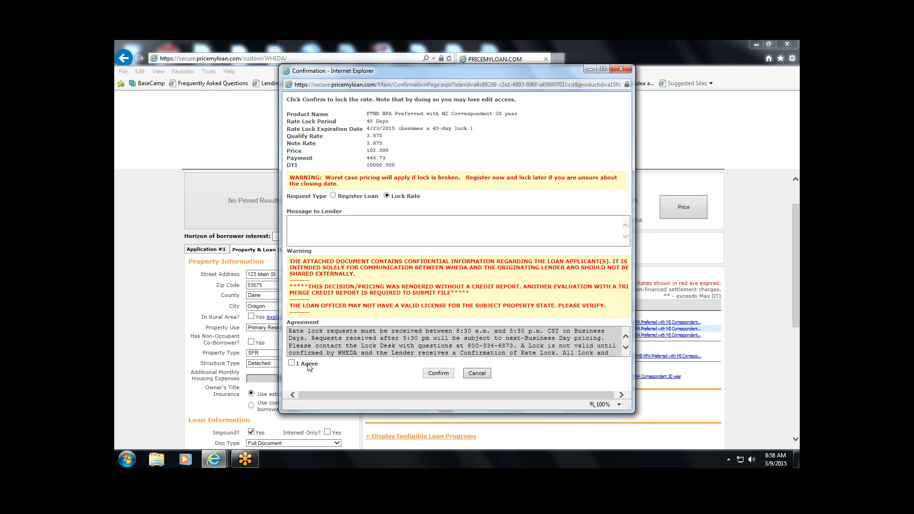
{"action": "left_click", "coordinate": [292, 363]}
{"action": "left_click", "coordinate": [438, 374]}
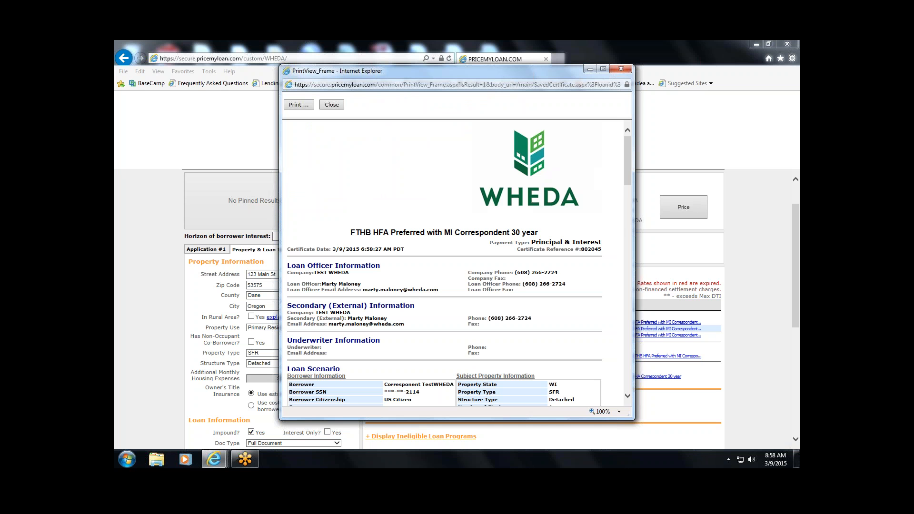
- Review the rate lock certificate, then close it to return to the Correspondent pipeline
{"action": "scroll", "coordinate": [435, 202], "scroll_direction": "down", "scroll_amount": 5}
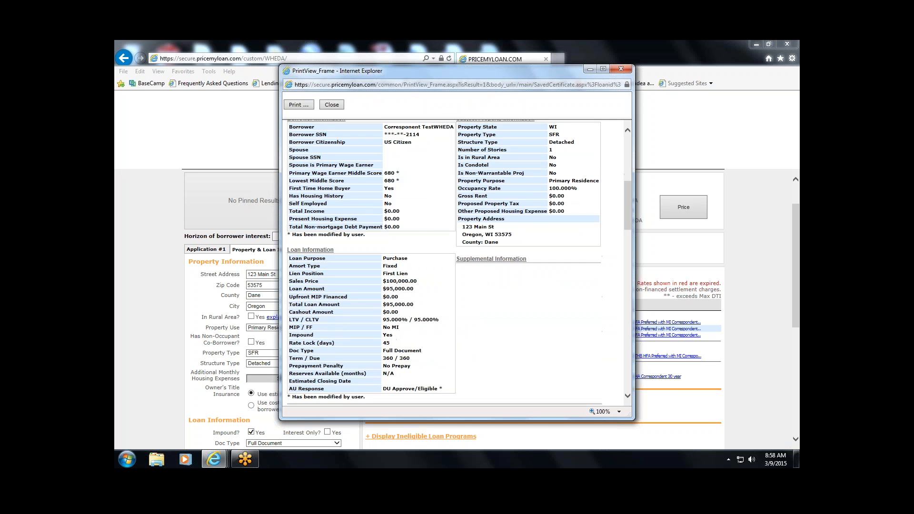
{"action": "scroll", "coordinate": [414, 186], "scroll_direction": "up", "scroll_amount": 5}
{"action": "left_click", "coordinate": [331, 105]}
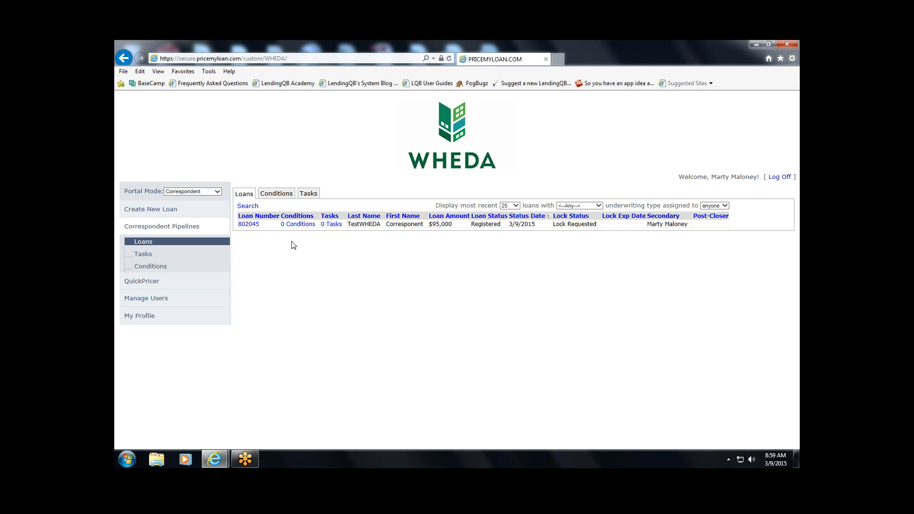
- Expand loan 802045's pipeline row and open its EDocs upload page
{"action": "left_click", "coordinate": [251, 226]}
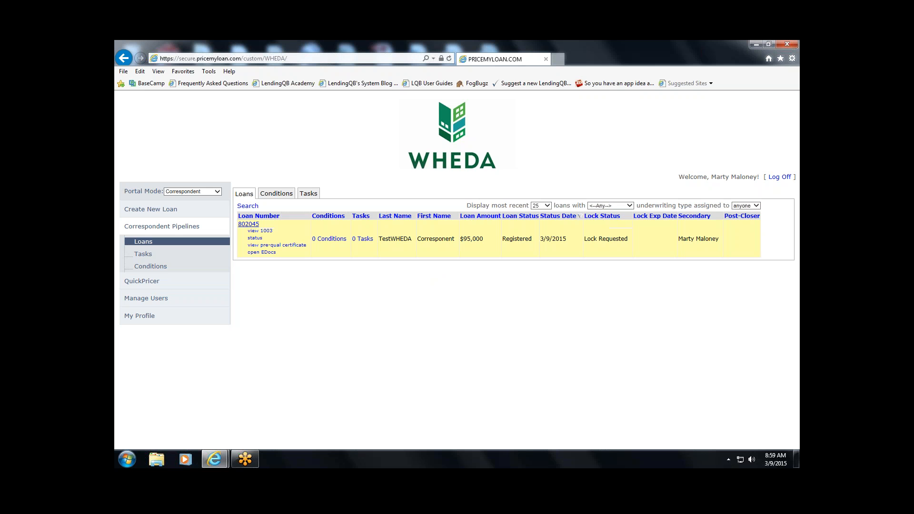
{"action": "left_click", "coordinate": [261, 253]}
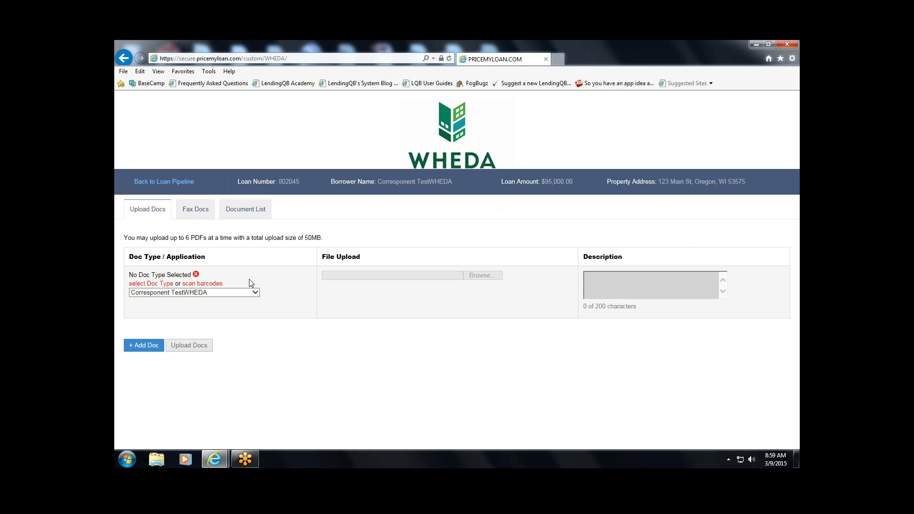
- Assign the upload row document type CORRESPONDENT CHANNEL DOCS : CORRESPONDENT ORIGINATION DOCS
{"action": "left_click", "coordinate": [152, 284]}
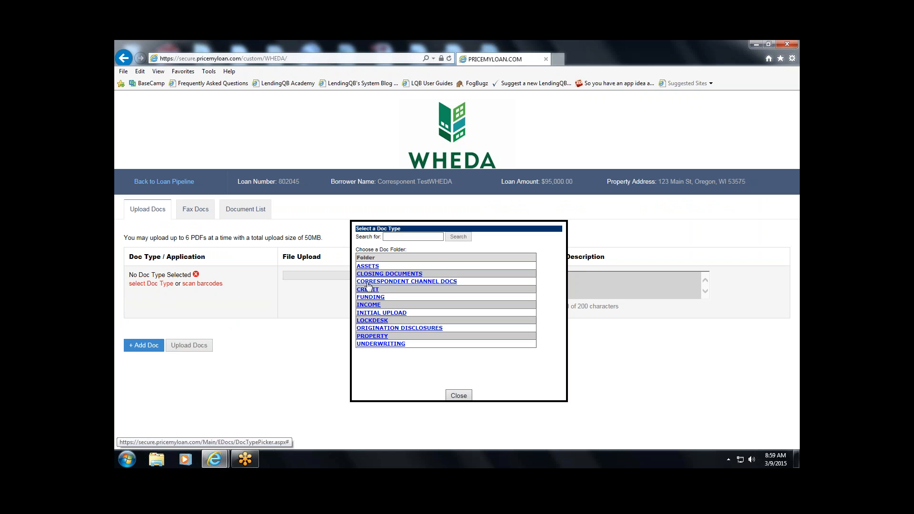
{"action": "left_click", "coordinate": [435, 281]}
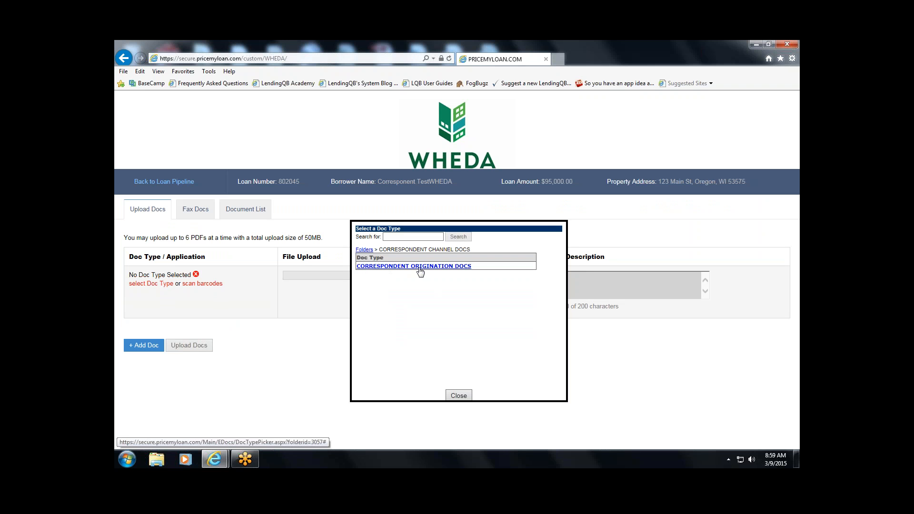
{"action": "left_click", "coordinate": [421, 267]}
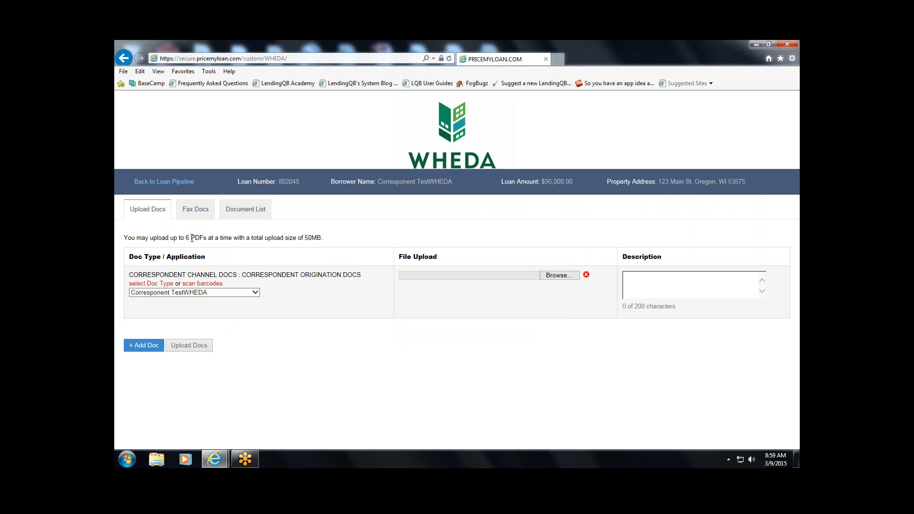
- Highlight the PDF count and 50MB upload limits, then cancel the file browser without choosing a file
{"action": "left_click_drag", "start_coordinate": [191, 238], "coordinate": [202, 237]}
{"action": "left_click_drag", "start_coordinate": [304, 237], "coordinate": [315, 237]}
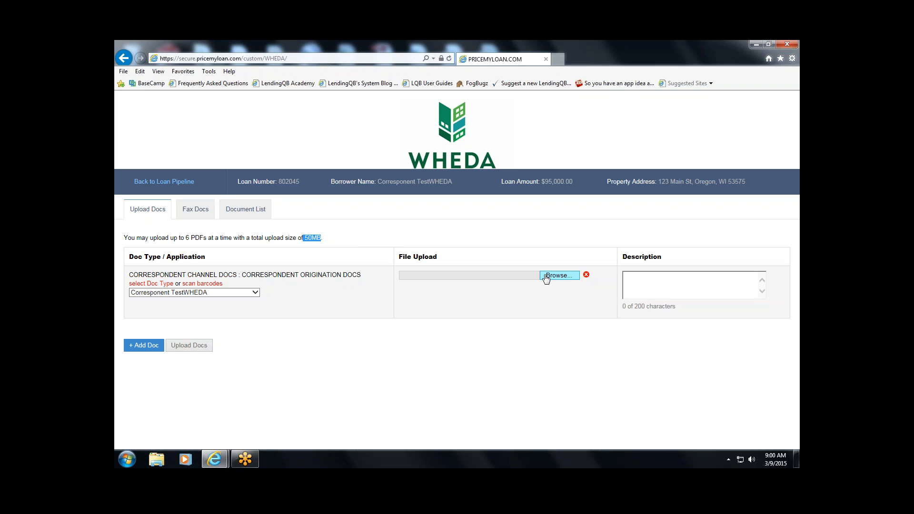
{"action": "left_click", "coordinate": [513, 278]}
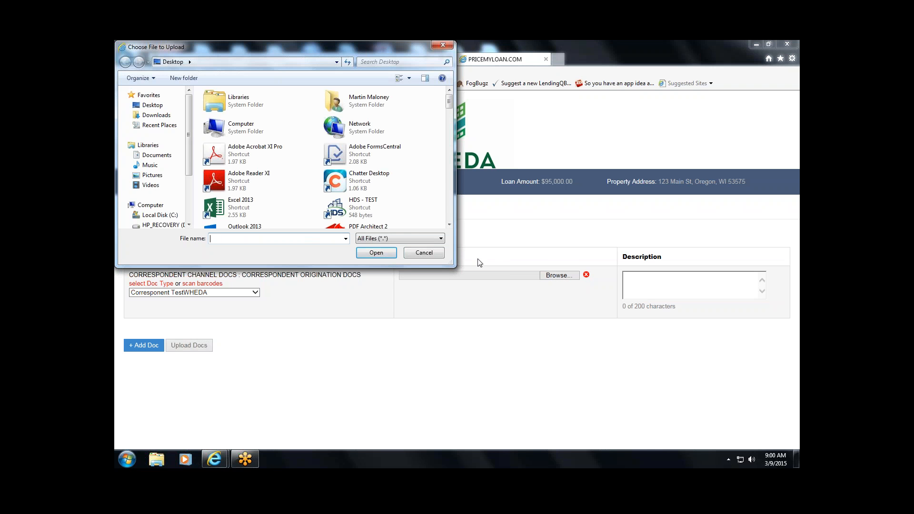
{"action": "left_click", "coordinate": [423, 254]}
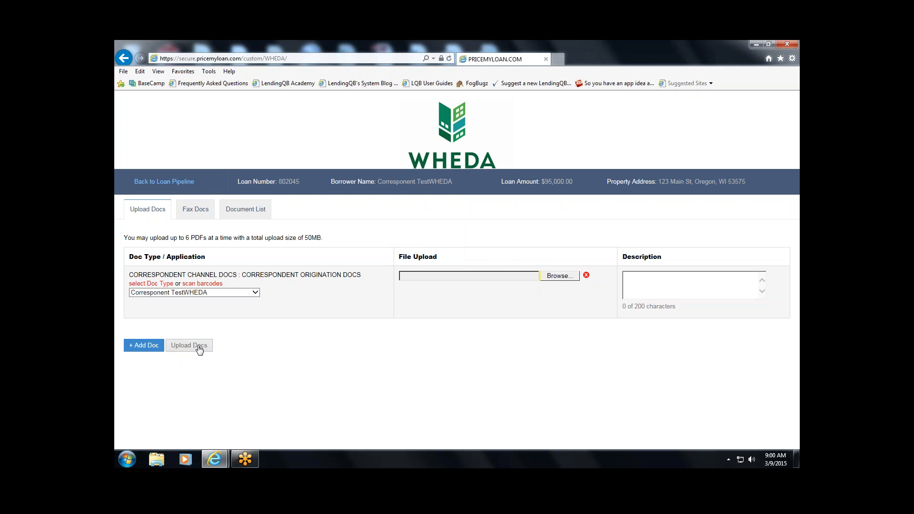
- Change the document type to CLOSING DOCUMENTS : CLOSING DOCS and return to the loan pipeline
{"action": "left_click", "coordinate": [159, 284]}
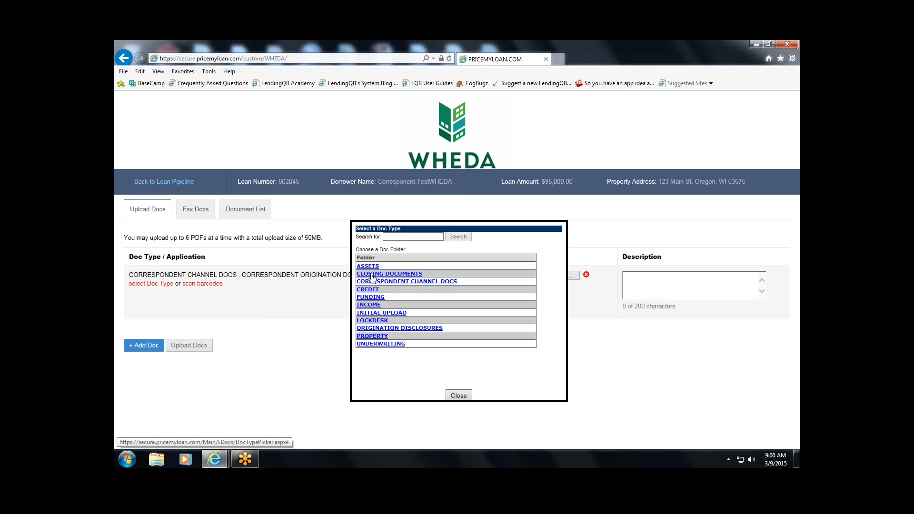
{"action": "left_click", "coordinate": [372, 275]}
{"action": "left_click", "coordinate": [373, 266]}
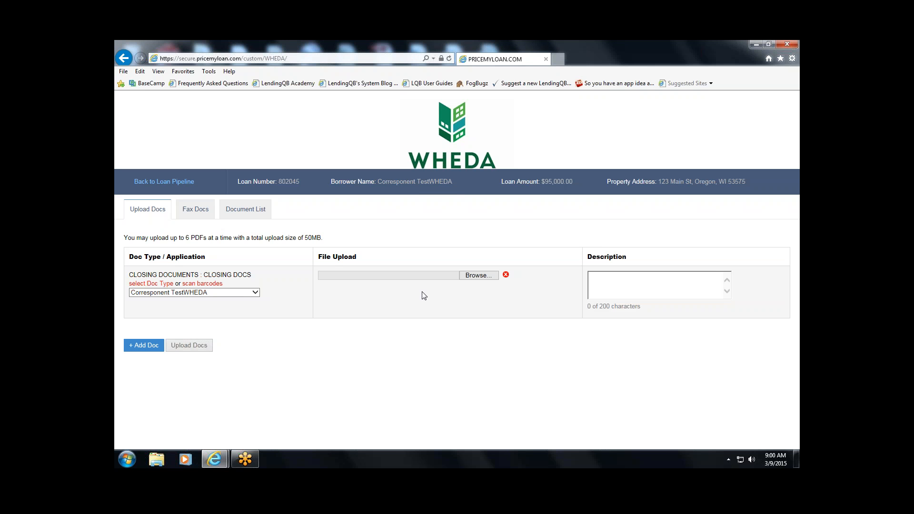
{"action": "left_click", "coordinate": [192, 187]}
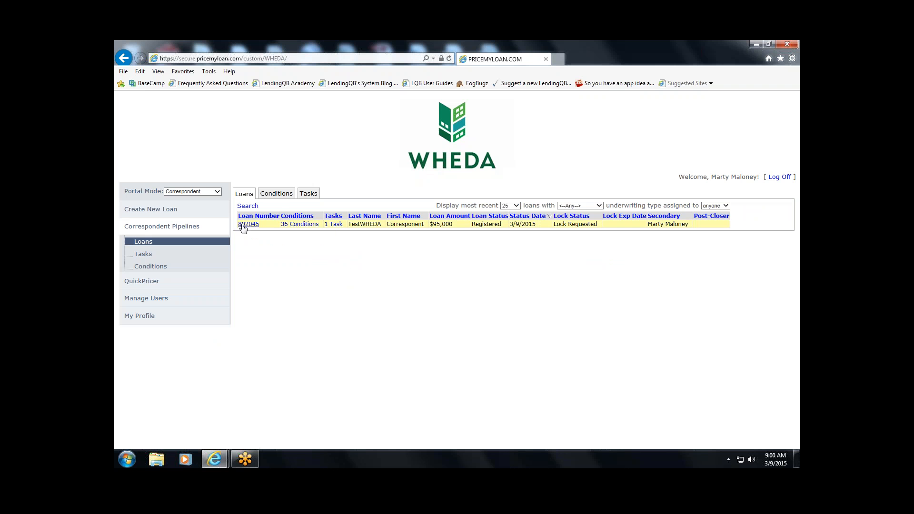
- Review the loan's 36 conditions, then open its task list showing the one upload task
{"action": "left_click", "coordinate": [292, 225]}
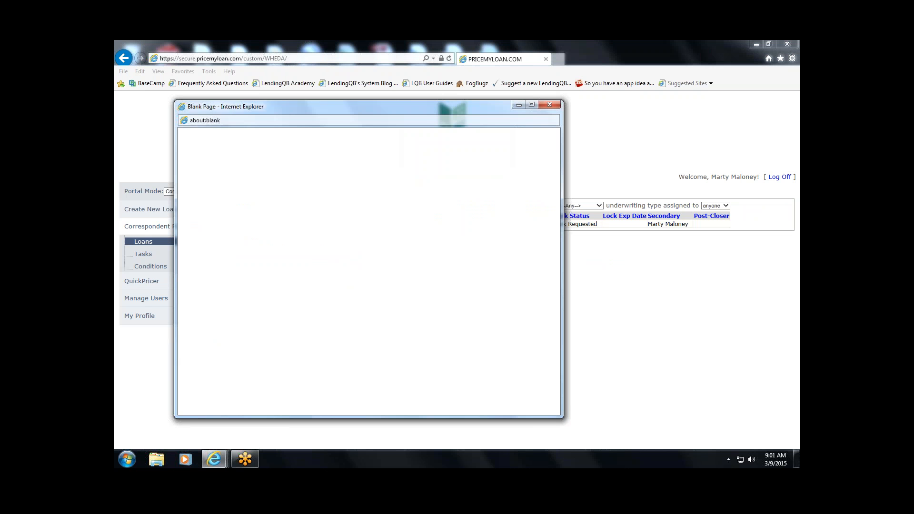
{"action": "scroll", "coordinate": [305, 203], "scroll_direction": "down", "scroll_amount": 2}
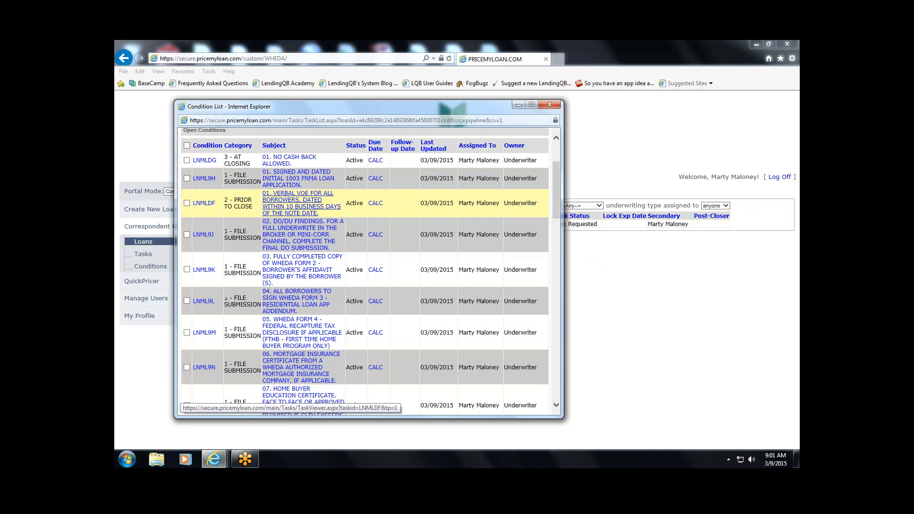
{"action": "left_click_drag", "start_coordinate": [556, 204], "coordinate": [555, 207]}
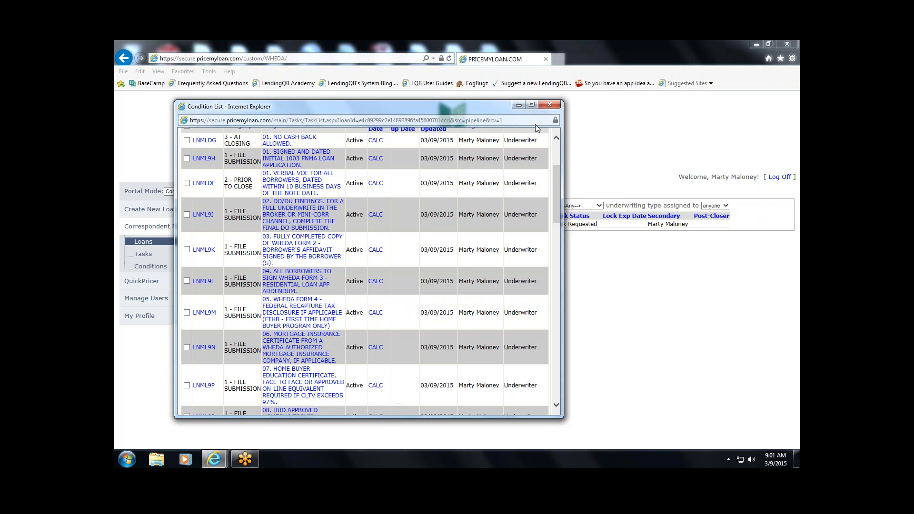
{"action": "left_click", "coordinate": [549, 104]}
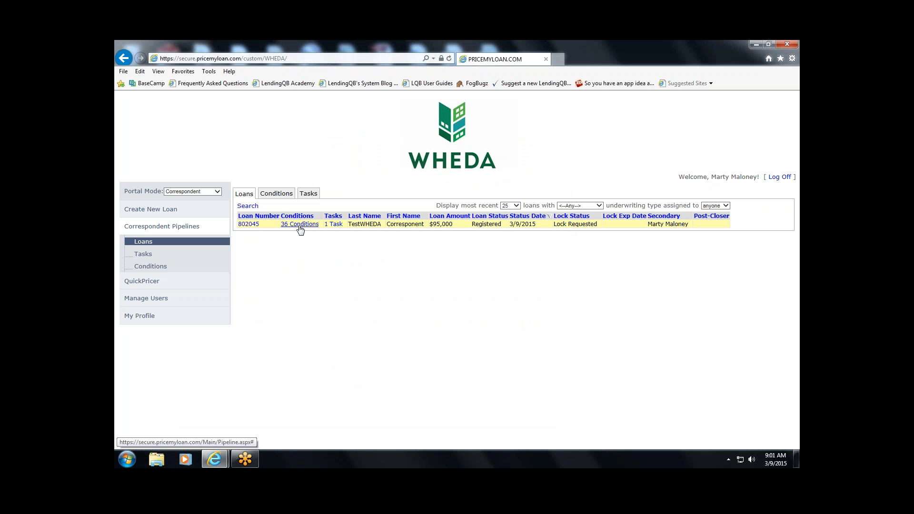
{"action": "left_click", "coordinate": [333, 224]}
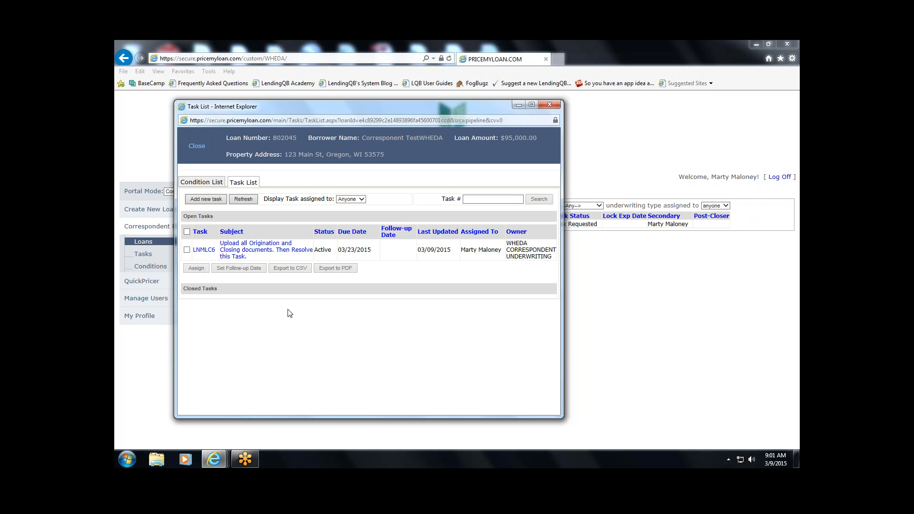
- Open upload task LNMLC6, due 3/23/2015, in the Task Viewer
{"action": "left_click", "coordinate": [249, 255]}
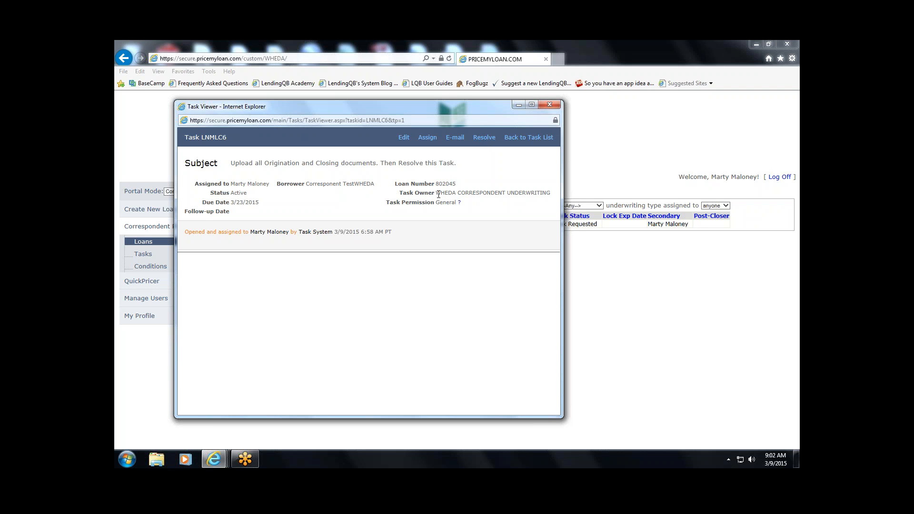
{"action": "left_click_drag", "start_coordinate": [437, 193], "coordinate": [551, 194]}
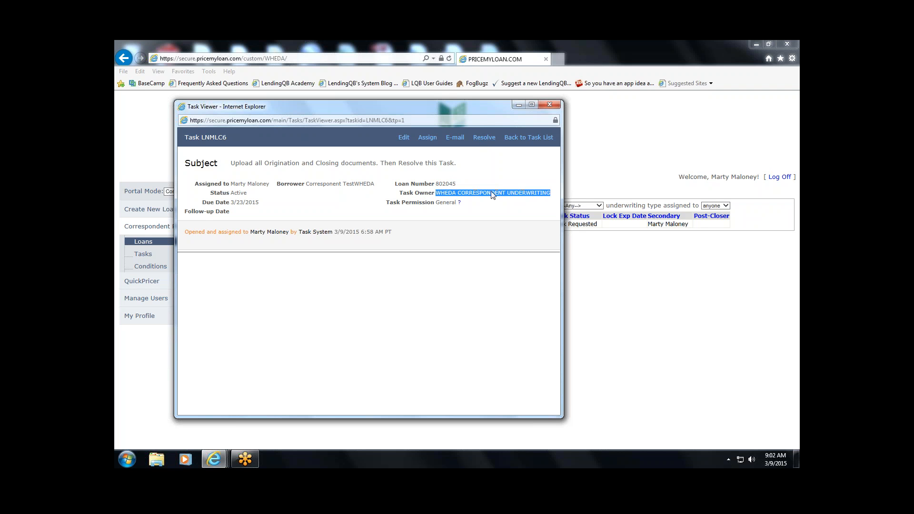